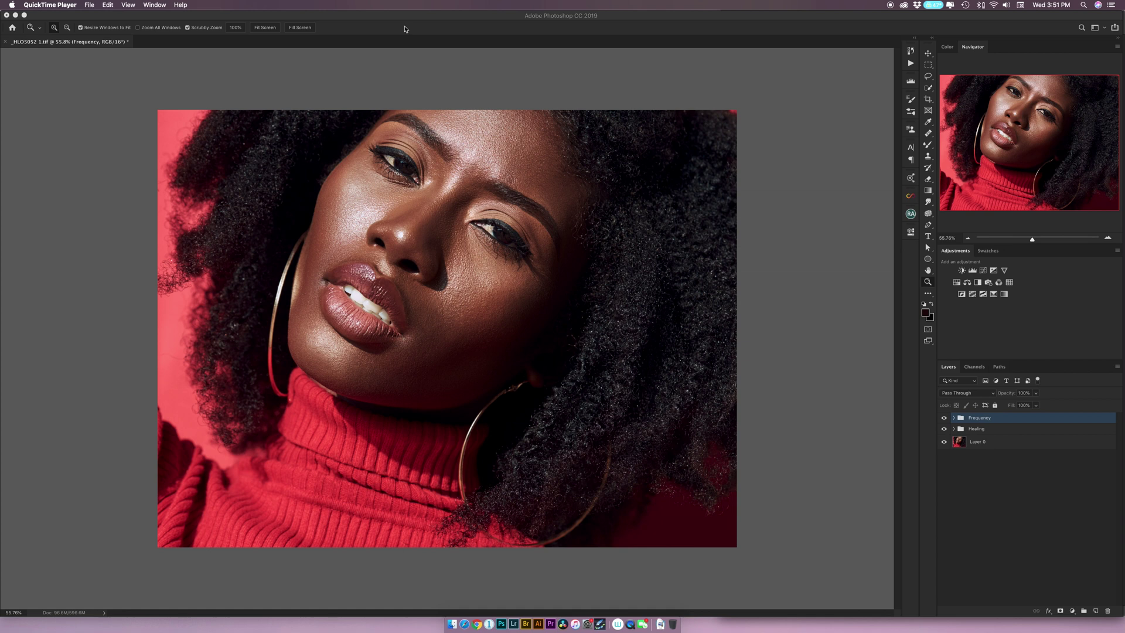
- Run the Dodge and Burn Complete action from the Actions set on the portrait
{"action": "left_click", "coordinate": [911, 64]}
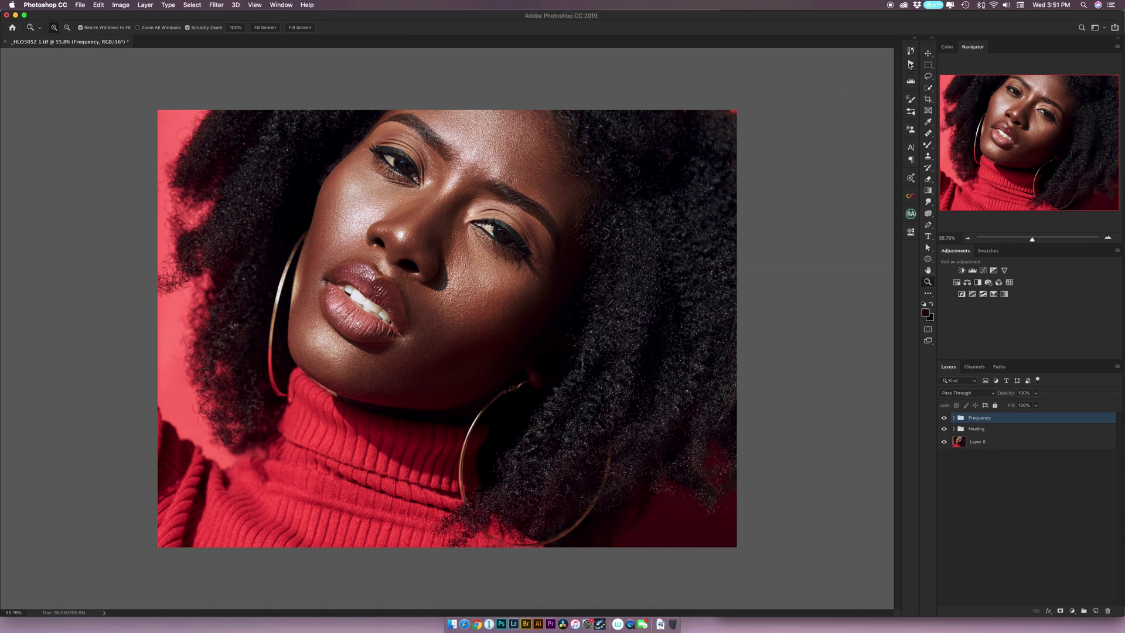
{"action": "left_click", "coordinate": [908, 62]}
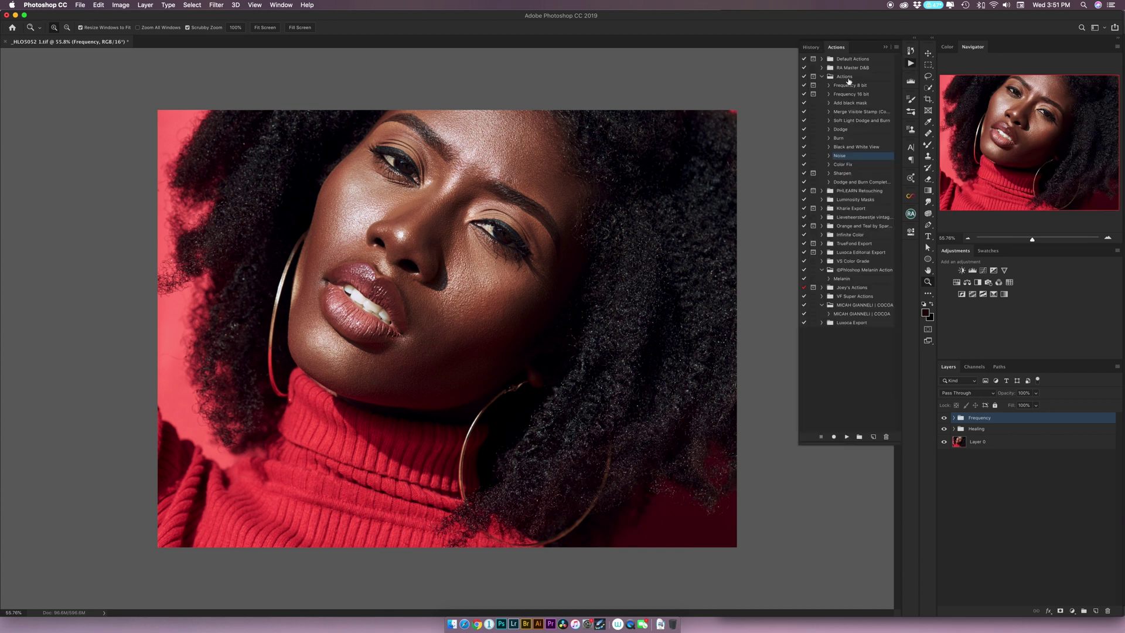
{"action": "left_click", "coordinate": [847, 182]}
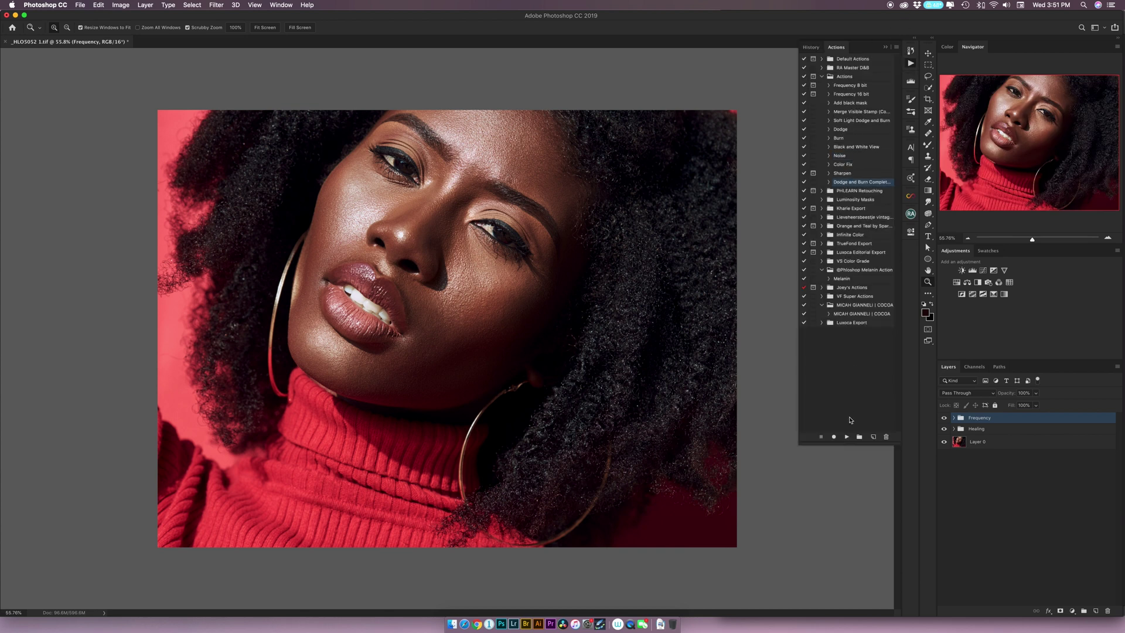
{"action": "left_click", "coordinate": [847, 437]}
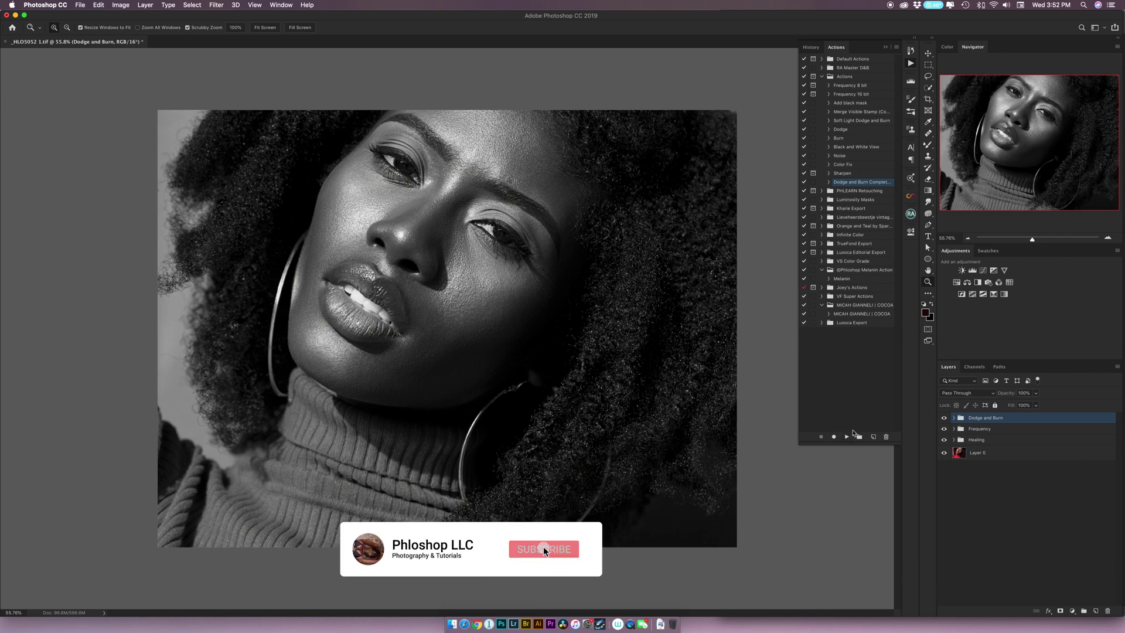
{"action": "left_click", "coordinate": [982, 272]}
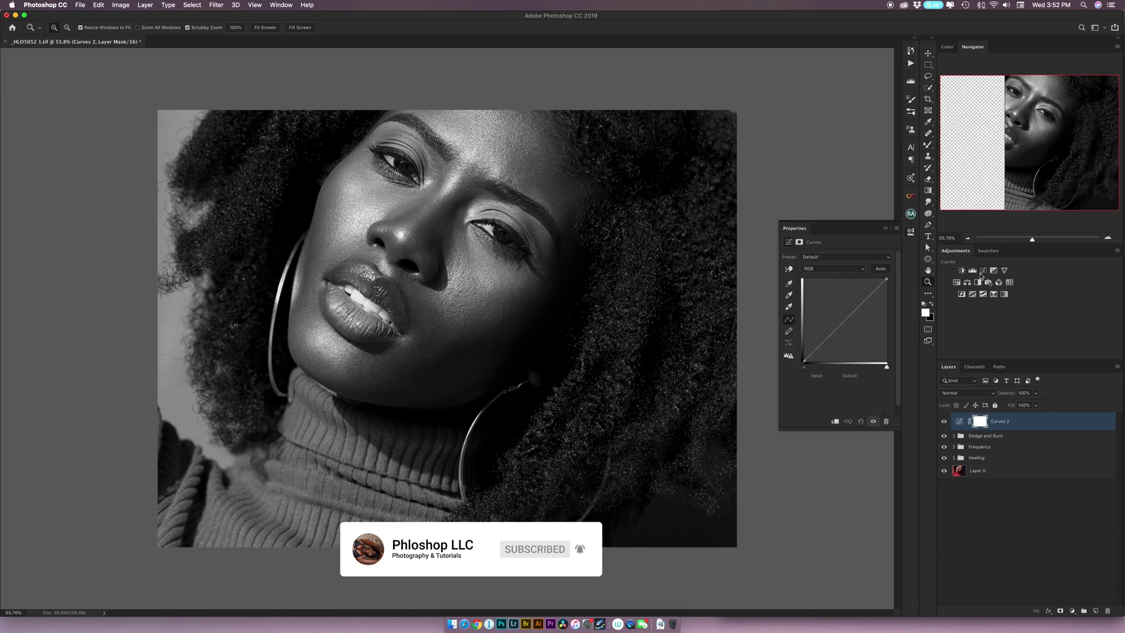
{"action": "key", "text": "super+j"}
{"action": "key", "text": "super+z"}
{"action": "key", "text": "super+z"}
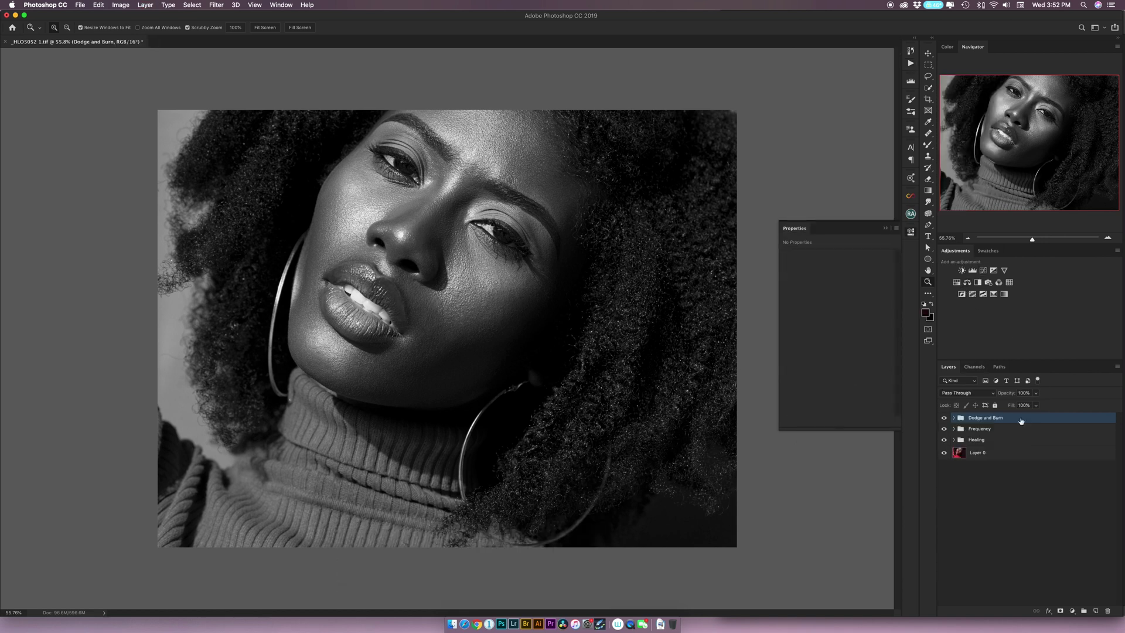
- Expand the Dodge and Burn group, select the Dodge layer's mask, and switch to the Brush tool
{"action": "left_click", "coordinate": [952, 419]}
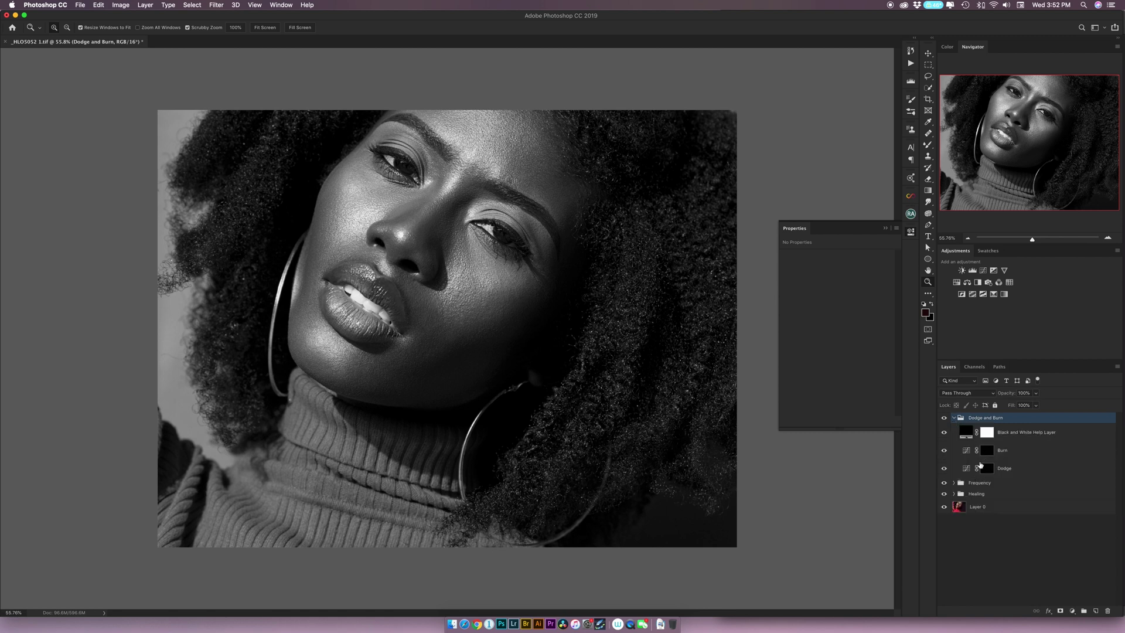
{"action": "left_click", "coordinate": [982, 469]}
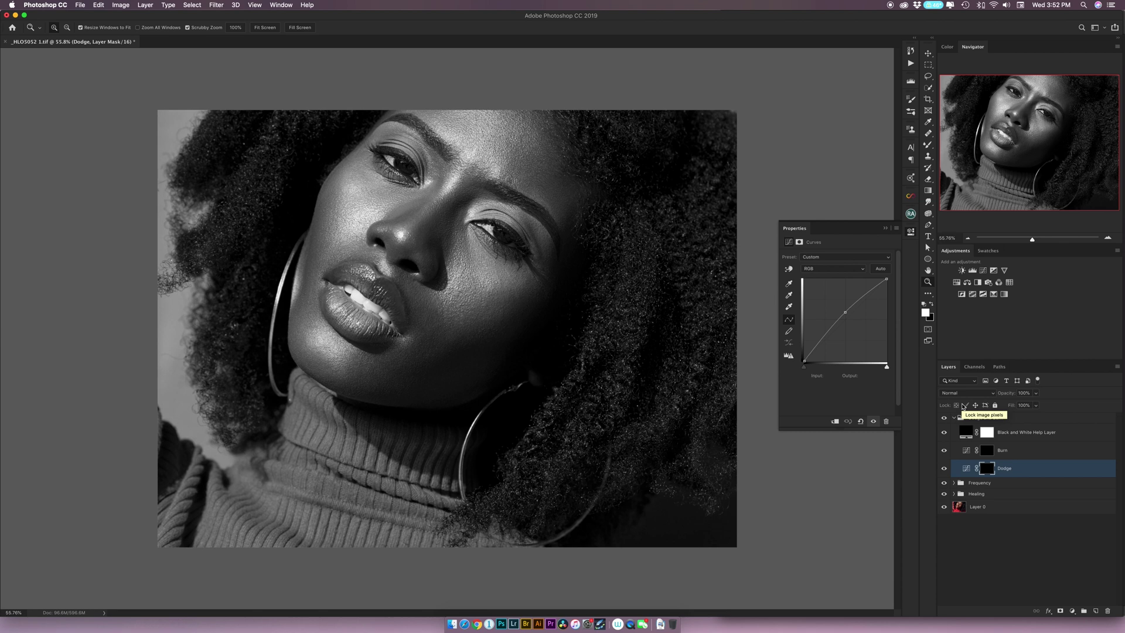
{"action": "key", "text": "b"}
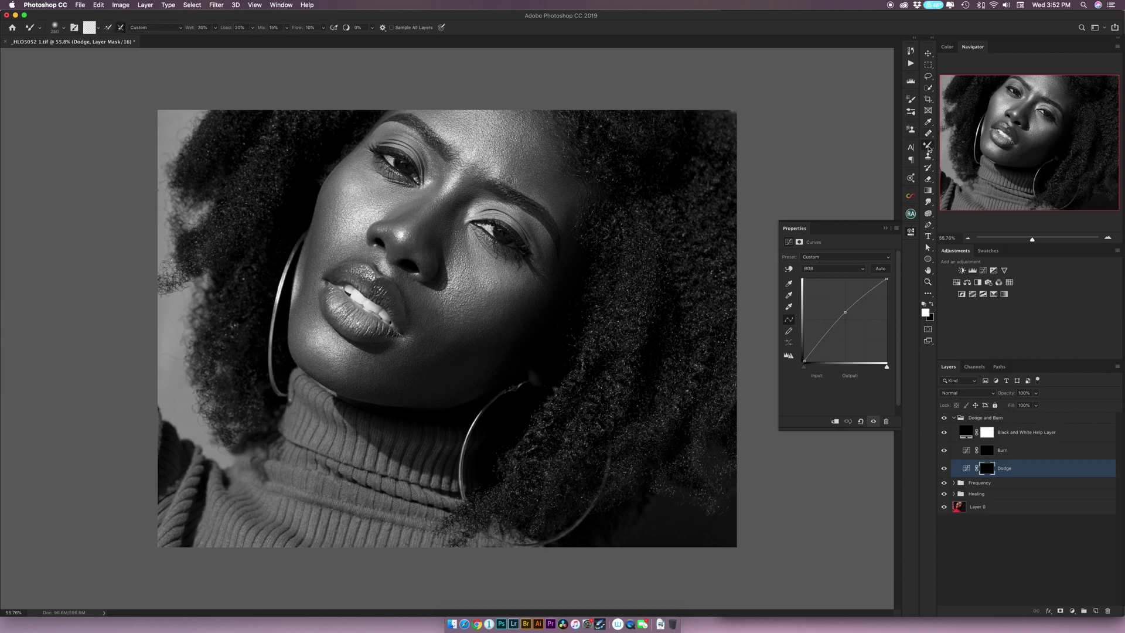
{"action": "left_click", "coordinate": [928, 146]}
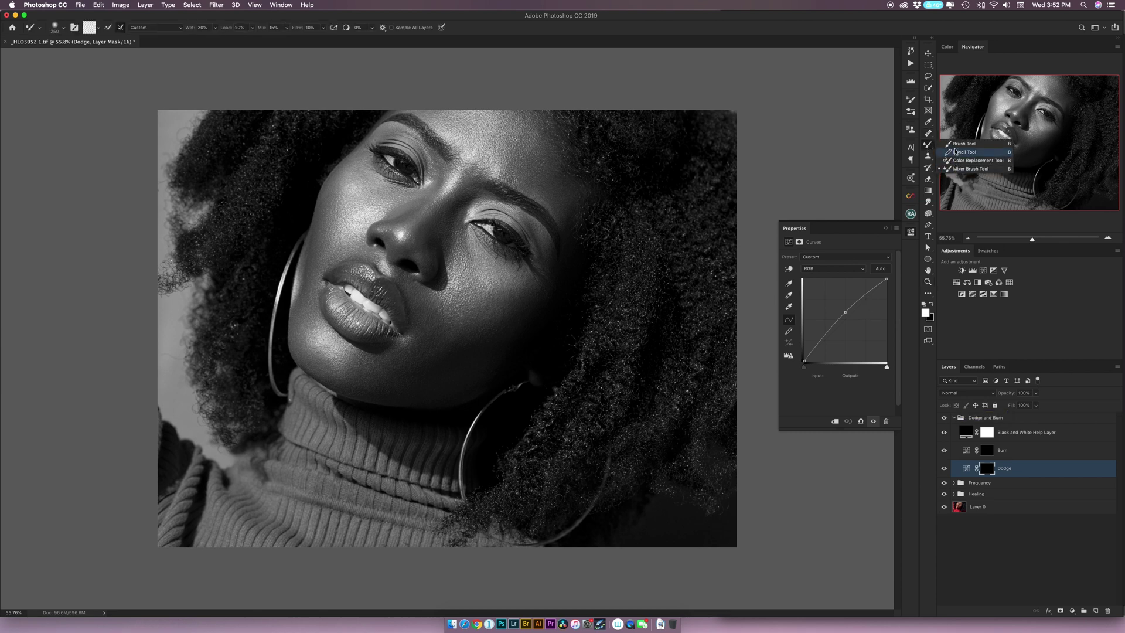
{"action": "left_click", "coordinate": [949, 144]}
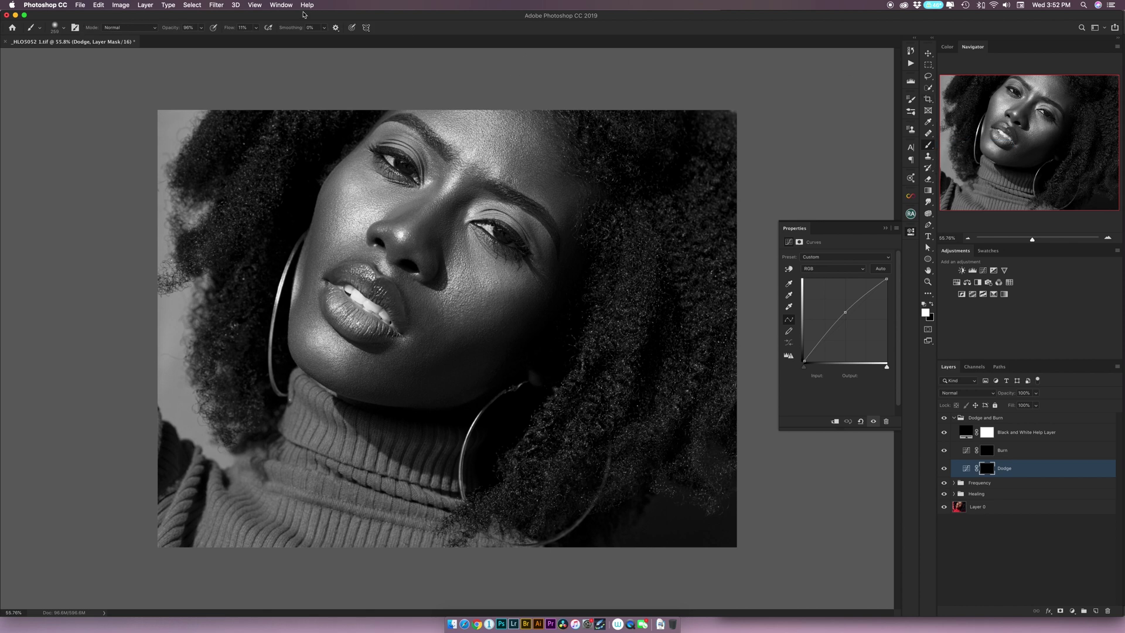
- Set the brush's opacity and flow to 100%
{"action": "left_click", "coordinate": [189, 28]}
{"action": "type", "text": "80"}
{"action": "left_click", "coordinate": [240, 27]}
{"action": "key", "text": "Return"}
{"action": "left_click_drag", "start_coordinate": [168, 28], "coordinate": [324, 30]}
- Paint white on the Dodge mask over the cheek beside the nose, then toggle the Dodge layer's visibility to compare
{"action": "left_click", "coordinate": [987, 469]}
{"action": "mouse_move", "coordinate": [468, 245]}
{"action": "left_mouse_down", "text": "ctrl+alt"}
{"action": "mouse_move", "coordinate": [449, 245]}
{"action": "mouse_move", "coordinate": [461, 234]}
{"action": "mouse_move", "coordinate": [467, 273]}
{"action": "left_mouse_up", "text": "ctrl+alt"}
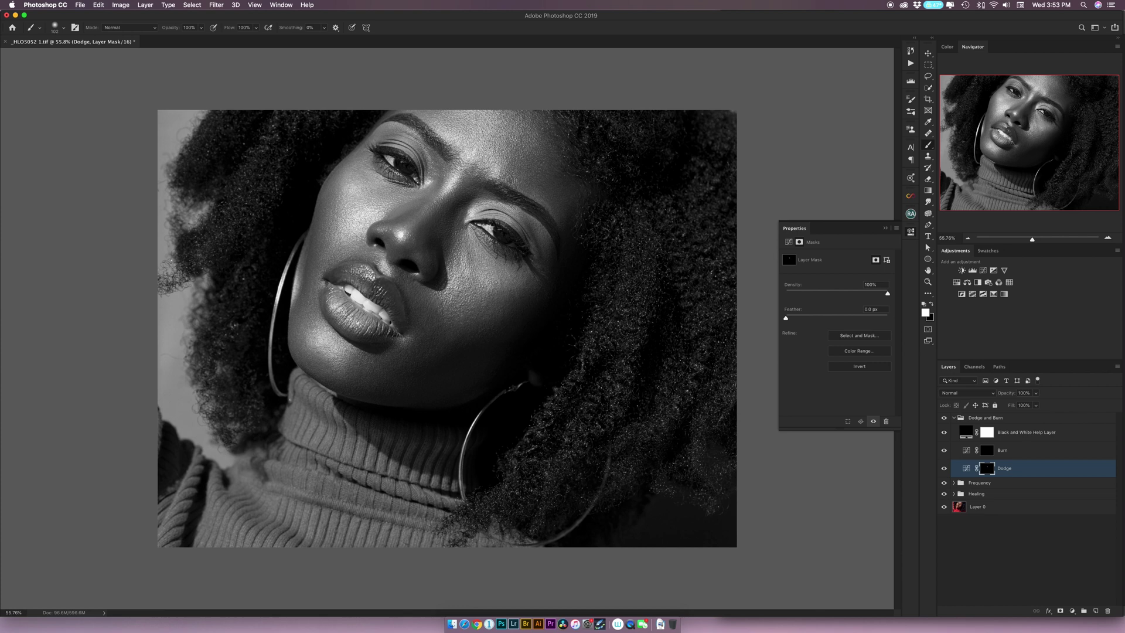
{"action": "left_click_drag", "start_coordinate": [468, 249], "coordinate": [471, 261]}
{"action": "left_click", "coordinate": [944, 469]}
{"action": "left_click", "coordinate": [944, 470]}
- Shrink the brush and clear the painted strokes by filling the Dodge mask with black
{"action": "key", "text": "["}
{"action": "key", "text": "["}
{"action": "key", "text": "["}
{"action": "key", "text": "["}
{"action": "key", "text": "super+d"}
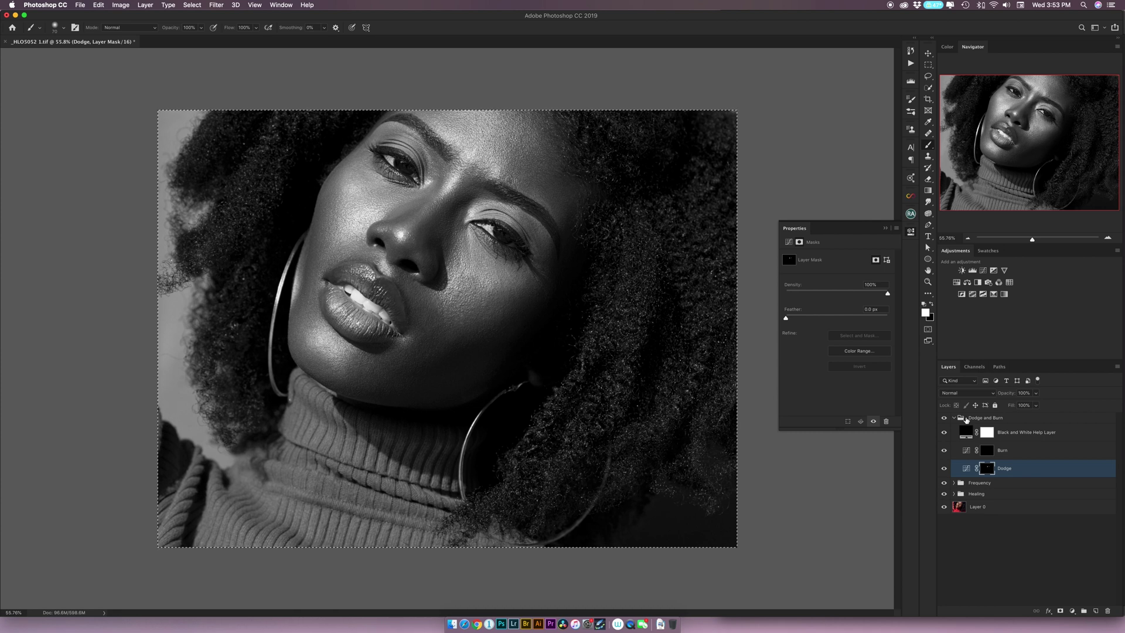
{"action": "key", "text": "super+d"}
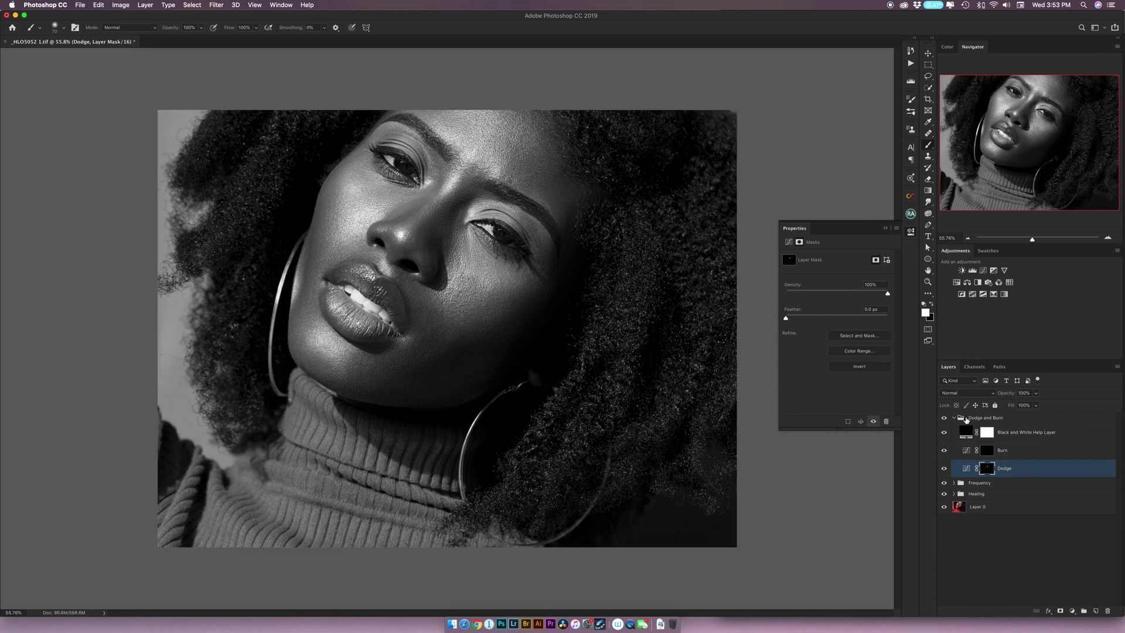
{"action": "key", "text": "super+BackSpace"}
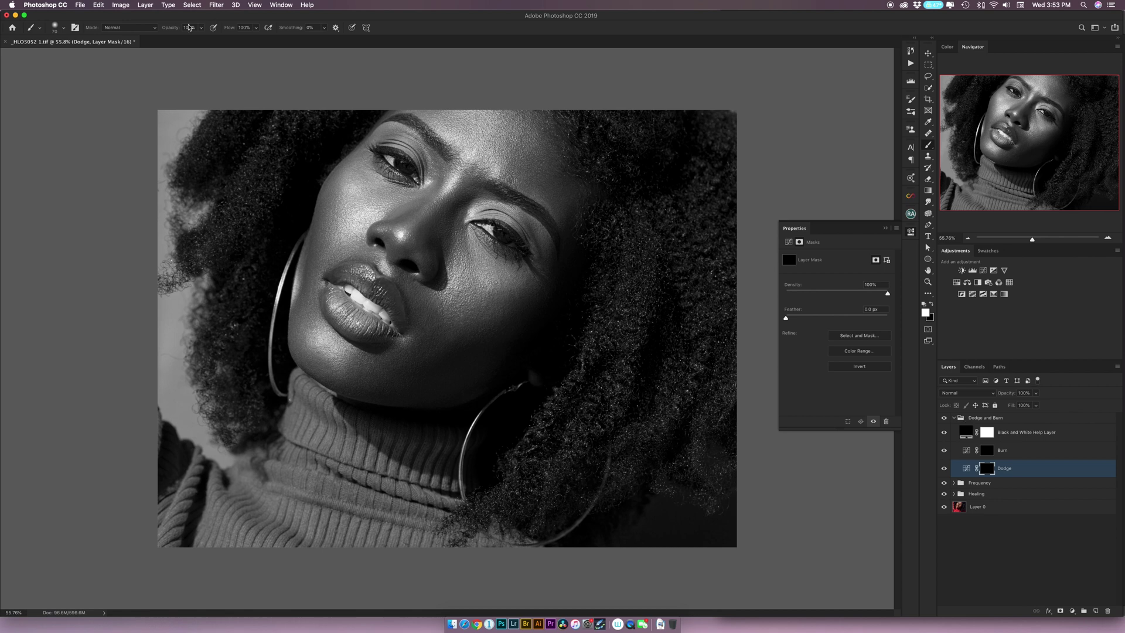
- Set the brush's opacity to 80% and its flow to 3%
{"action": "left_click", "coordinate": [192, 28]}
{"action": "type", "text": "80"}
{"action": "key", "text": "Tab"}
{"action": "type", "text": "3"}
{"action": "key", "text": "Return"}
- Lightly dodge the cheek beside the nose on the Dodge mask and toggle the layer's visibility to compare
{"action": "mouse_move", "coordinate": [478, 276]}
{"action": "left_mouse_down"}
{"action": "mouse_move", "coordinate": [524, 276]}
{"action": "mouse_move", "coordinate": [476, 276]}
{"action": "left_mouse_up"}
{"action": "key", "text": "super+comma"}
{"action": "key", "text": "super+comma"}
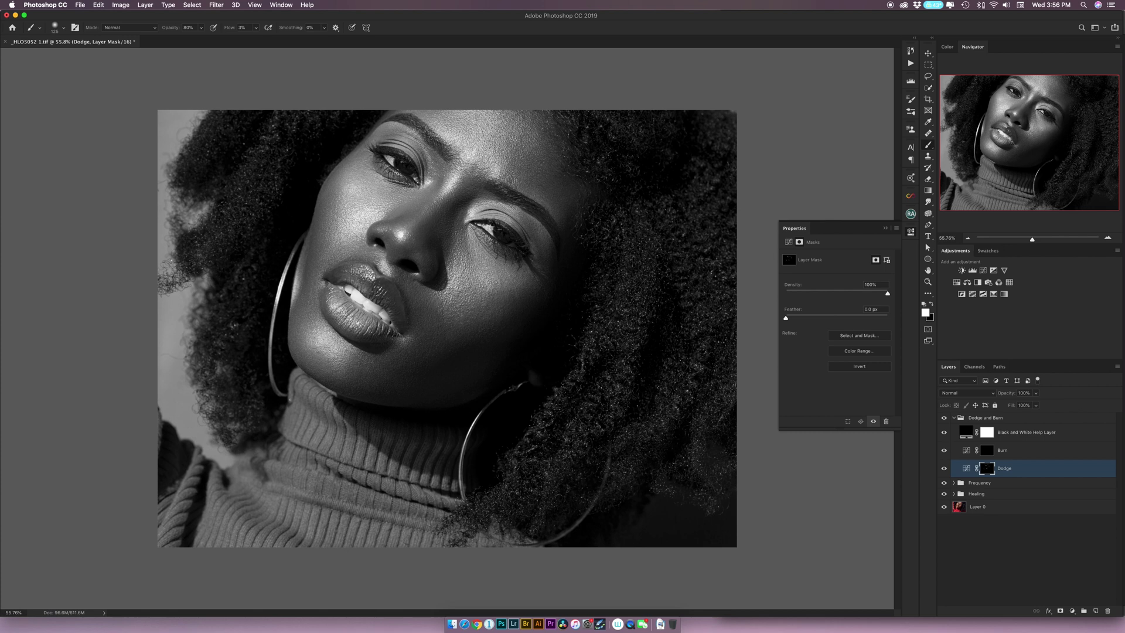
- Even out the facial skin by alternating between the Burn and Dodge masks, using a larger brush, and hide the Black and White Help Layer
{"action": "left_click", "coordinate": [986, 450]}
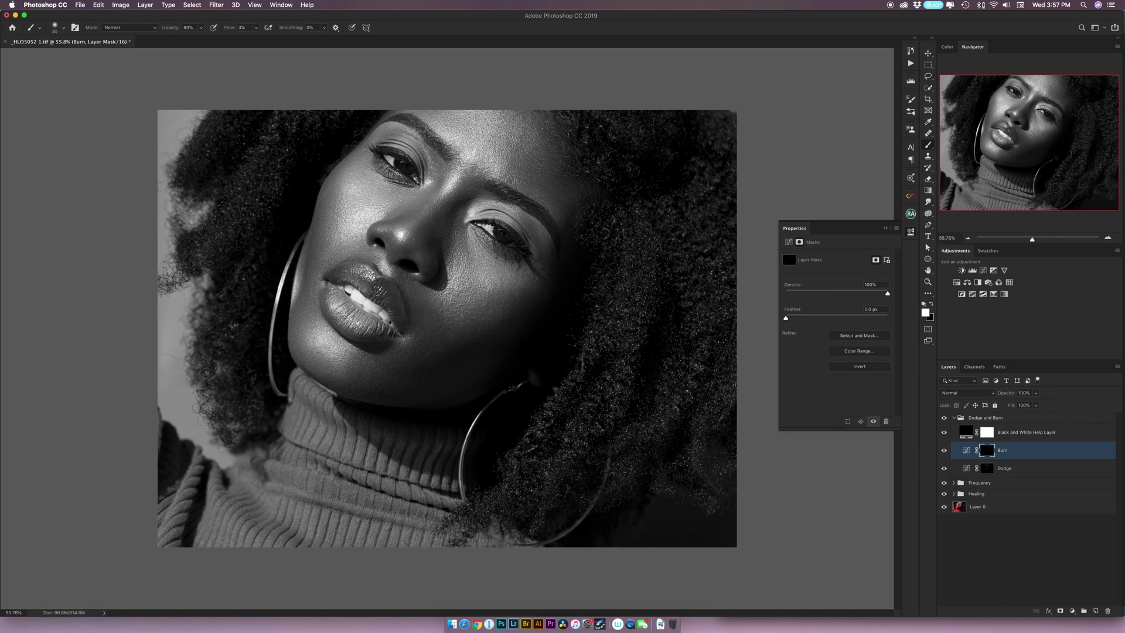
{"action": "left_click", "coordinate": [986, 468]}
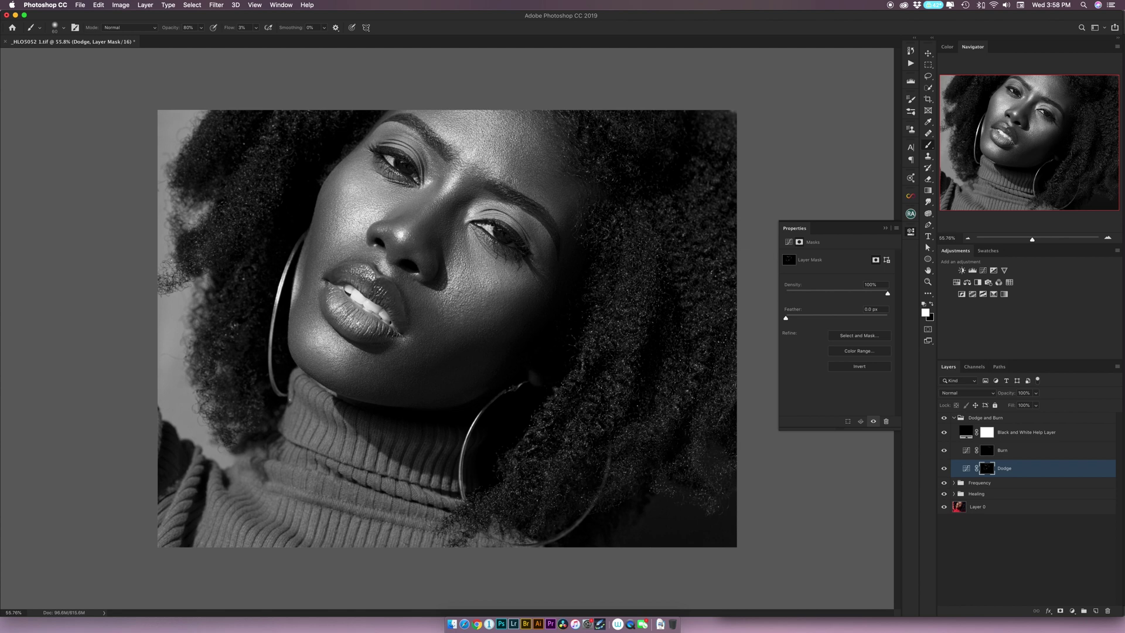
{"action": "key", "text": "alt+bracketright"}
{"action": "key", "text": "bracketright"}
{"action": "key", "text": "bracketright"}
{"action": "key", "text": "bracketright"}
{"action": "key", "text": "bracketright"}
{"action": "key", "text": "bracketright"}
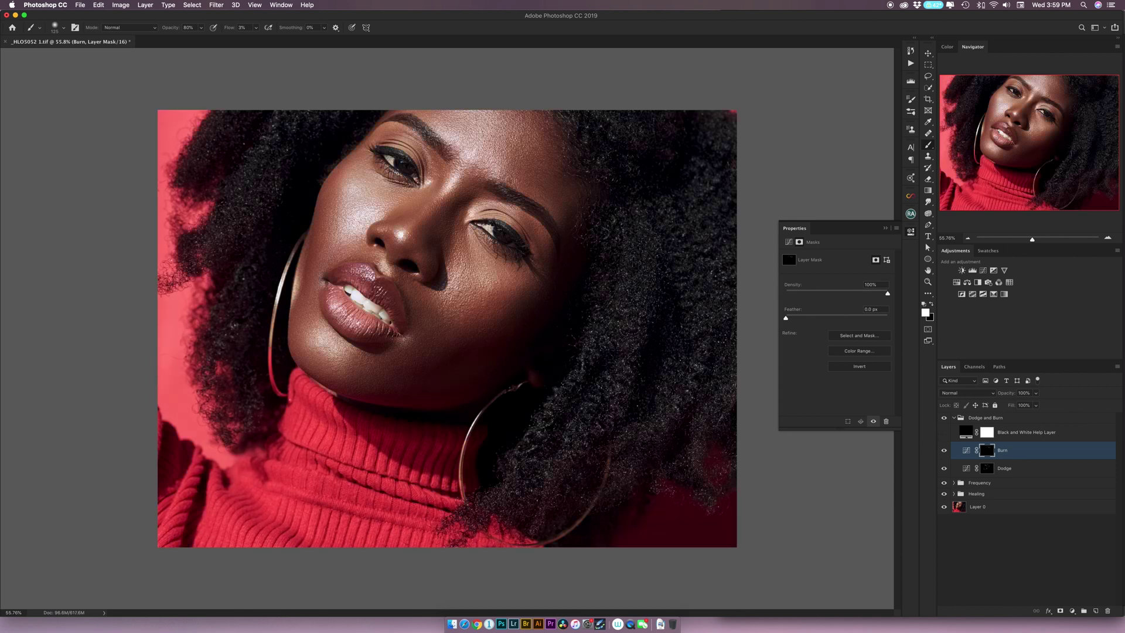
- Compare the Dodge and Burn group's effect, continue refining the skin on the Dodge and Burn masks in colour, and undo the last Dodge stroke
{"action": "left_click", "coordinate": [943, 417]}
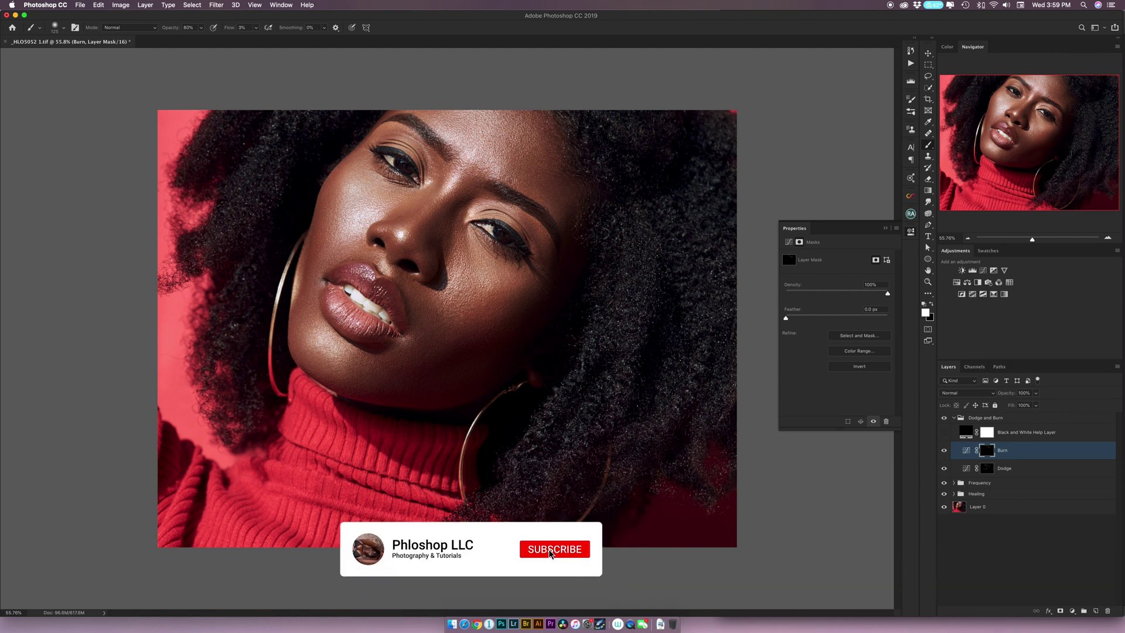
{"action": "left_click", "coordinate": [987, 468]}
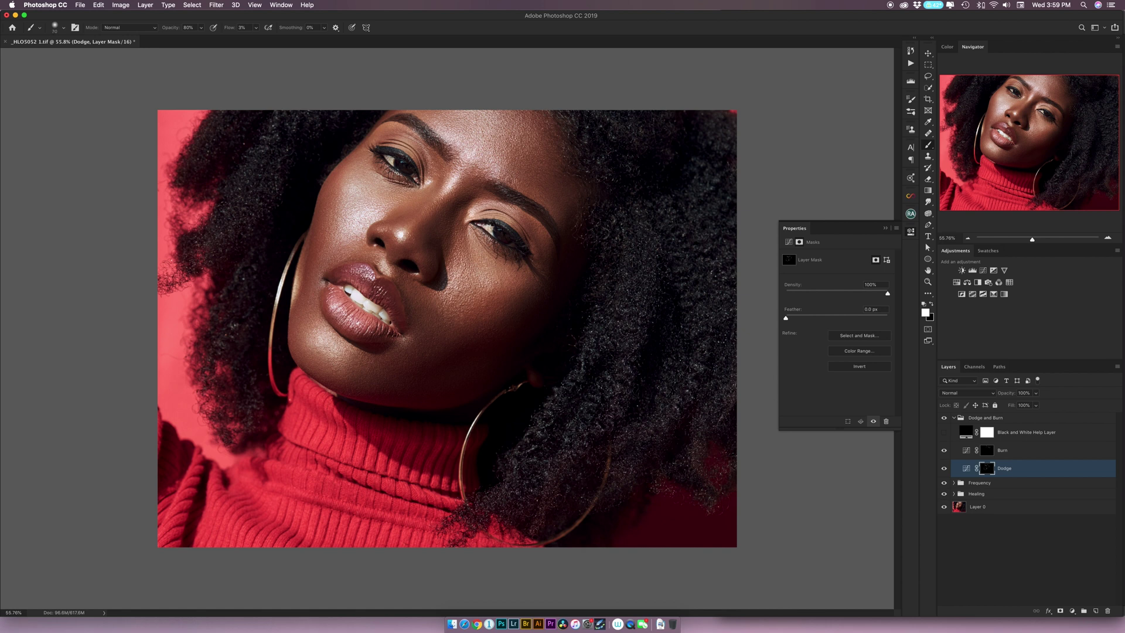
{"action": "left_click", "coordinate": [987, 450]}
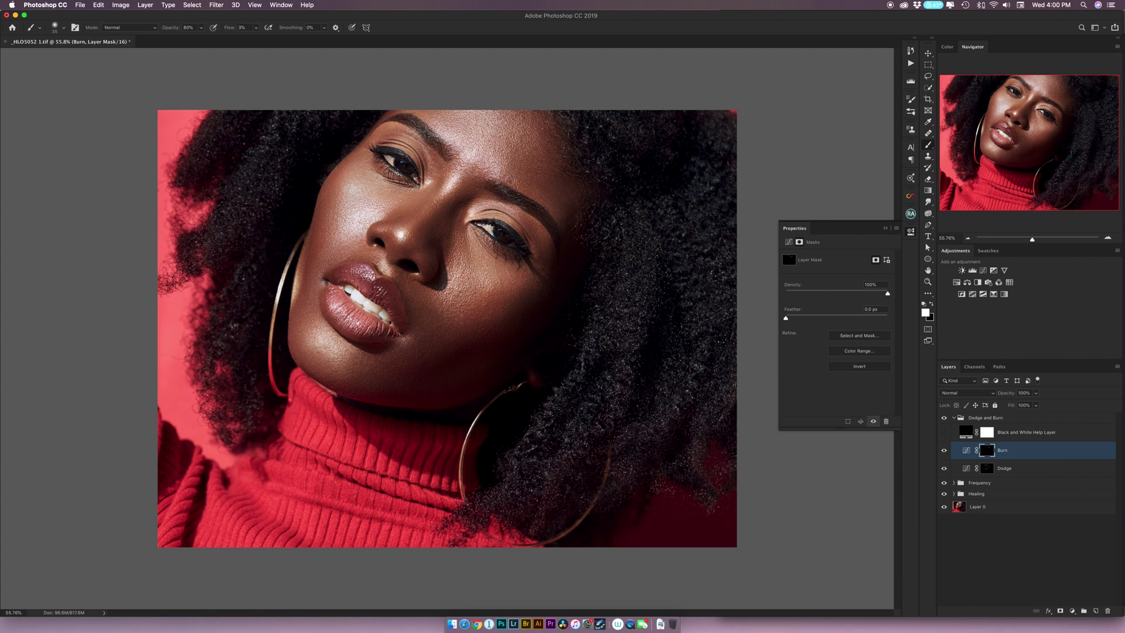
{"action": "left_click", "coordinate": [986, 468]}
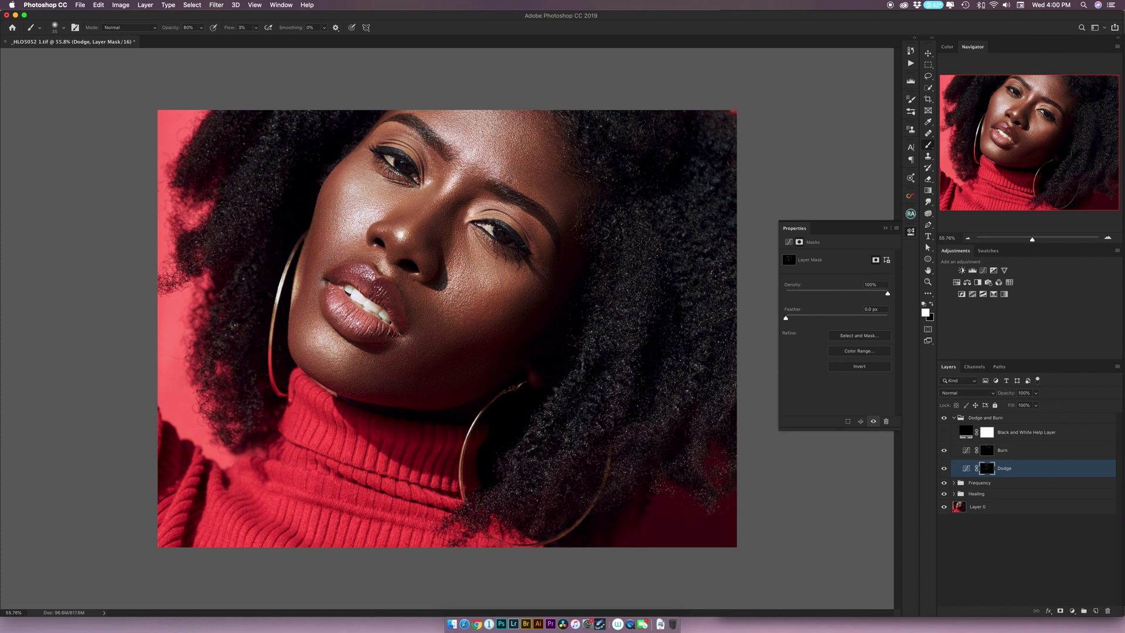
{"action": "key", "text": "super+z"}
{"action": "left_click", "coordinate": [987, 450]}
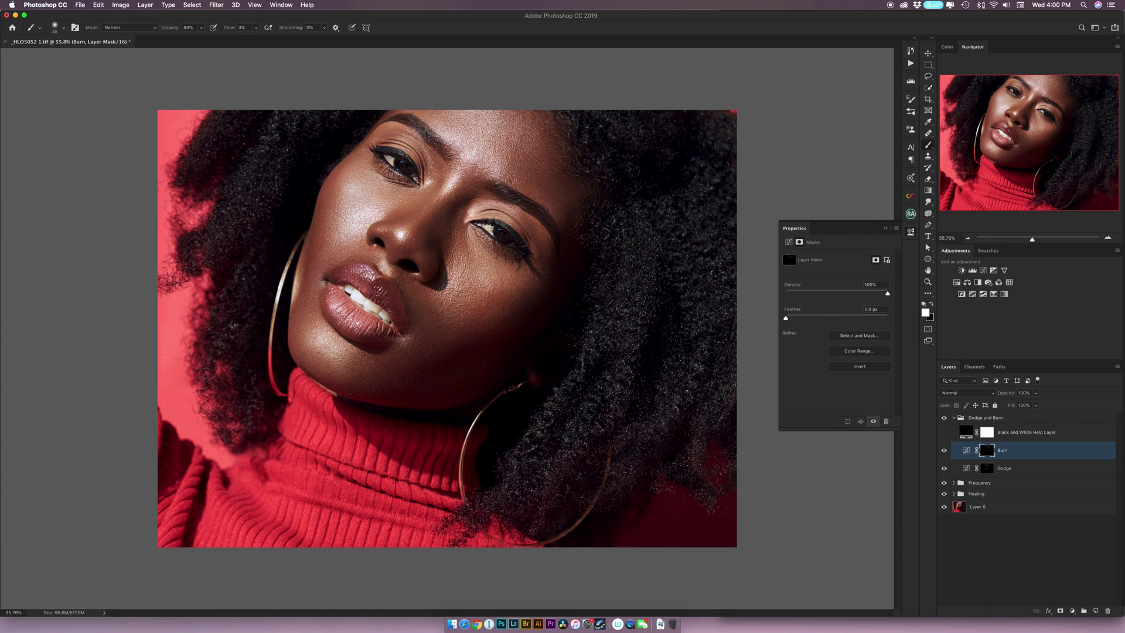
- Inspect the skin up close and at full view, then collapse the Dodge and Burn group and toggle its visibility to compare
{"action": "key", "text": "z"}
{"action": "left_click_drag", "start_coordinate": [441, 308], "coordinate": [517, 392]}
{"action": "scroll", "coordinate": [446, 328], "scroll_direction": "up", "scroll_amount": 3}
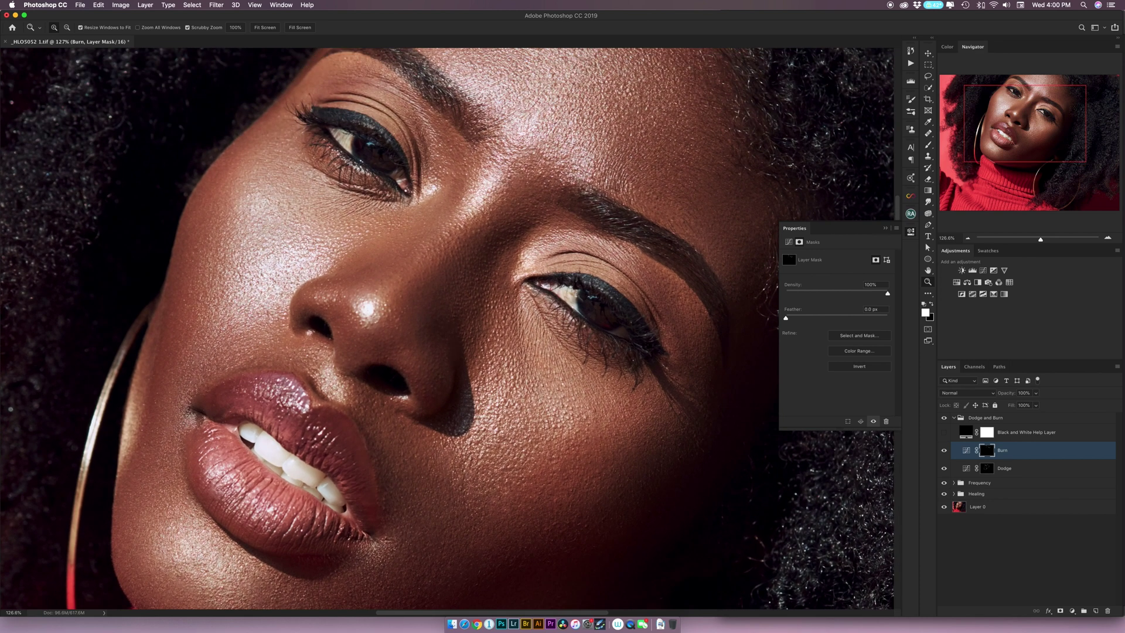
{"action": "left_click_drag", "start_coordinate": [510, 184], "coordinate": [453, 183]}
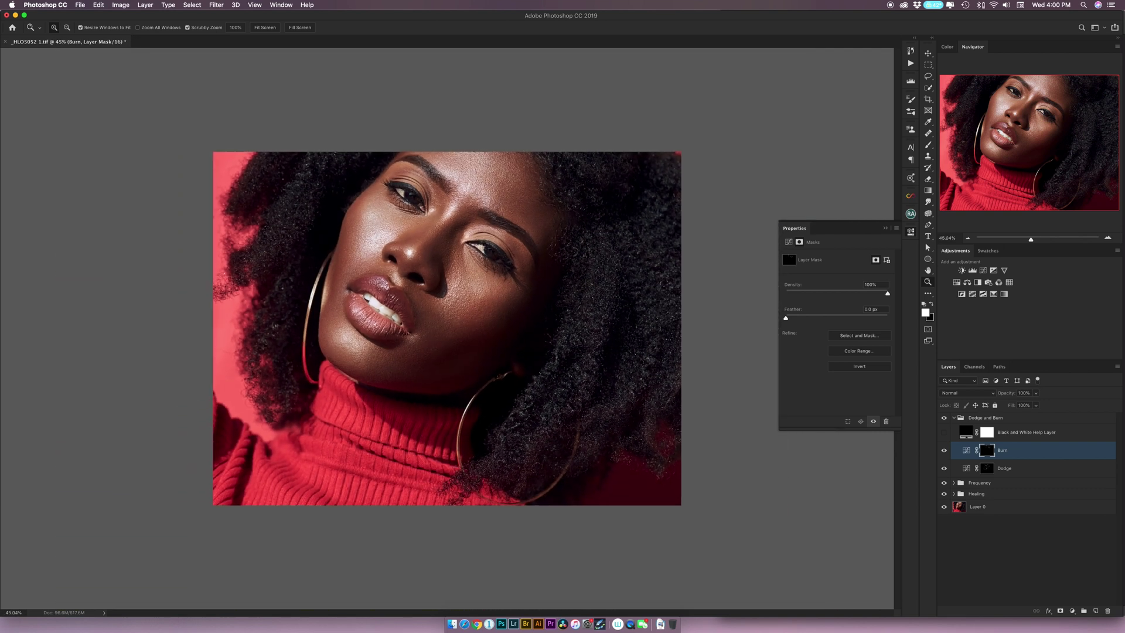
{"action": "left_click", "coordinate": [985, 417]}
{"action": "left_click", "coordinate": [953, 417]}
{"action": "left_click", "coordinate": [943, 417]}
{"action": "left_click", "coordinate": [944, 417]}
{"action": "key", "text": "super+comma"}
{"action": "key", "text": "super+comma"}
{"action": "key", "text": "super+comma"}
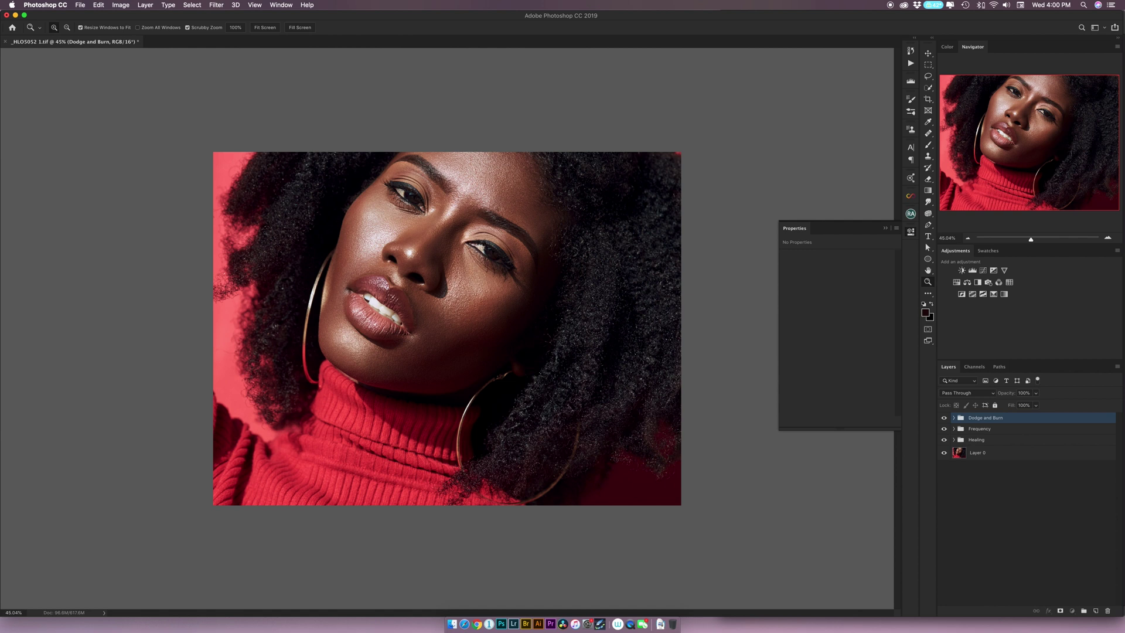
- Reopen the Dodge and Burn group, select the Dodge mask with a large brush for touching up the forehead, then collapse the group
{"action": "left_click", "coordinate": [954, 417]}
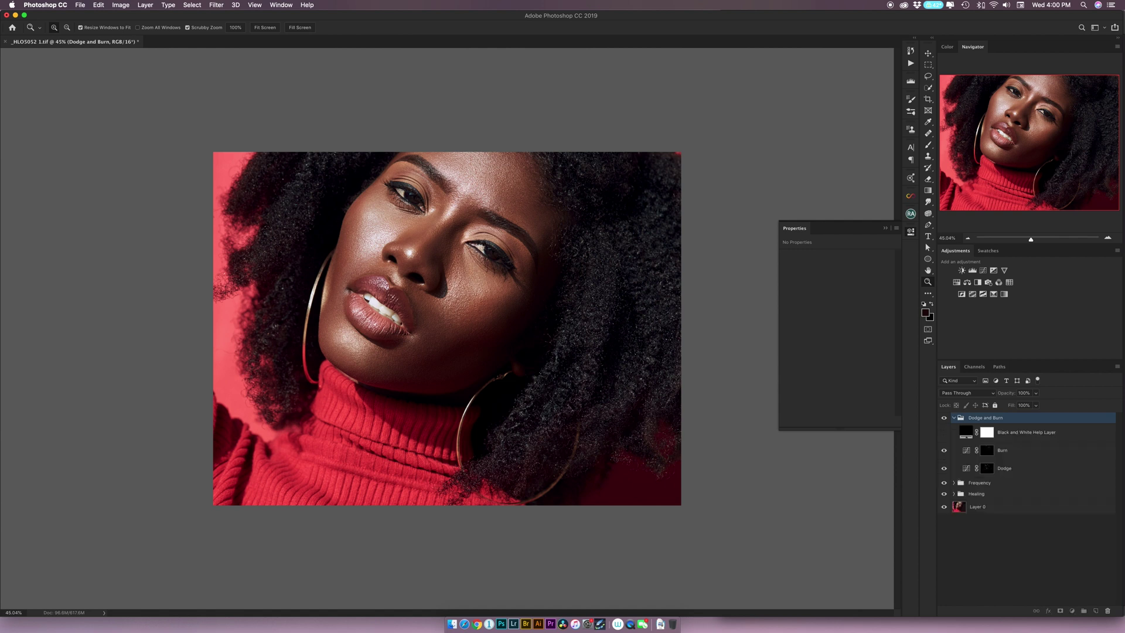
{"action": "left_click", "coordinate": [987, 468]}
{"action": "key", "text": "b"}
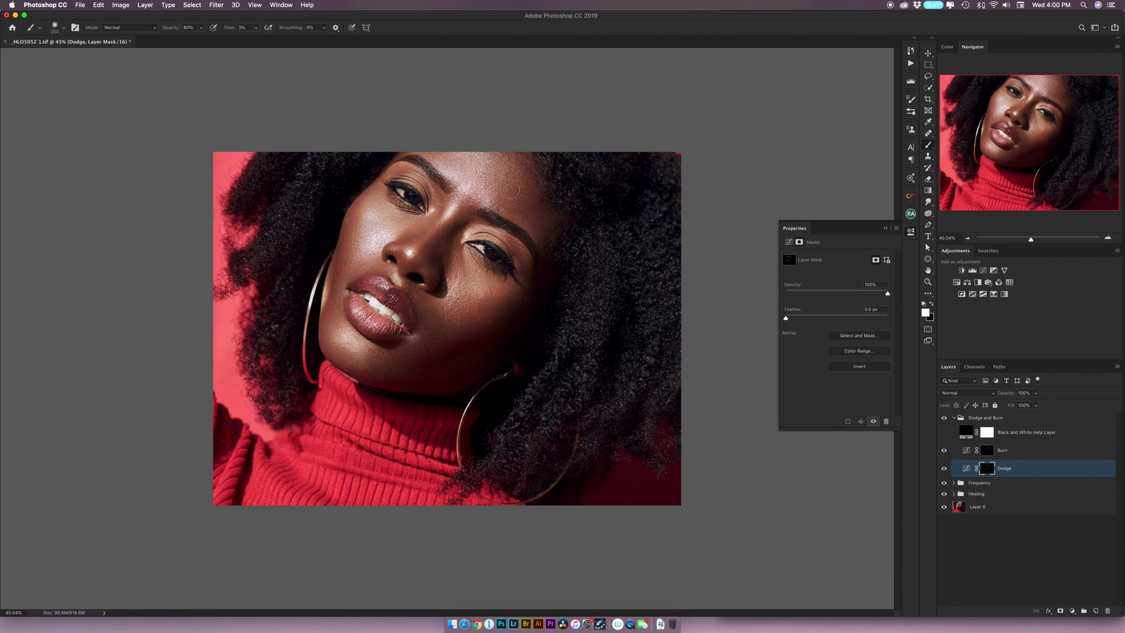
{"action": "left_click", "coordinate": [953, 417]}
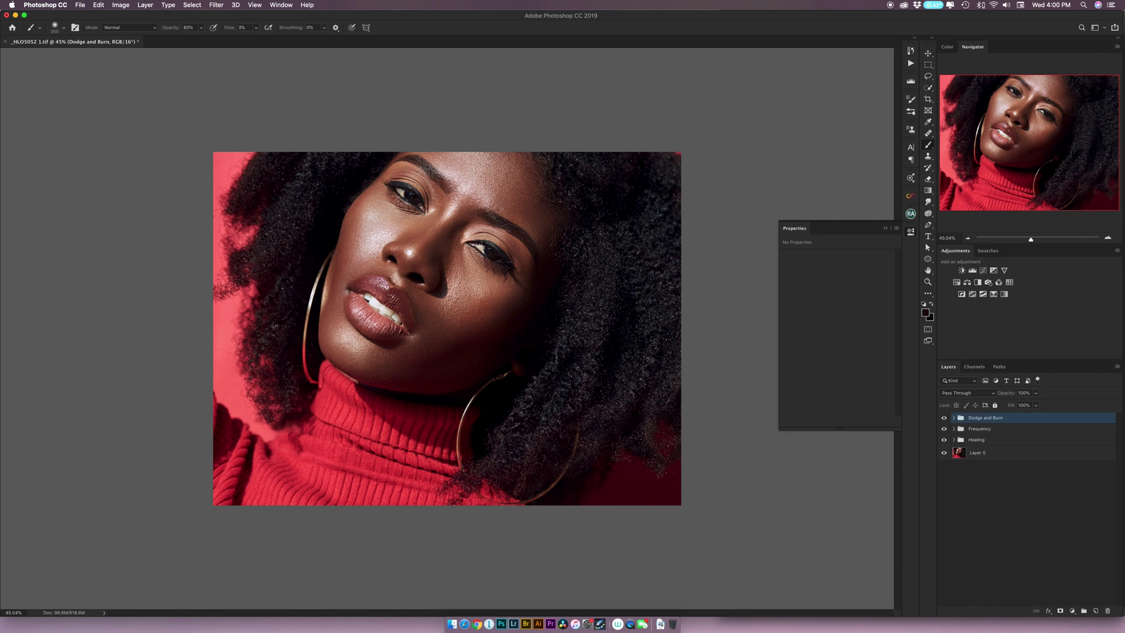
- Run the complete Dodge and Burn action to add a second group, and set the brush's flow to 10%
{"action": "left_click", "coordinate": [911, 63]}
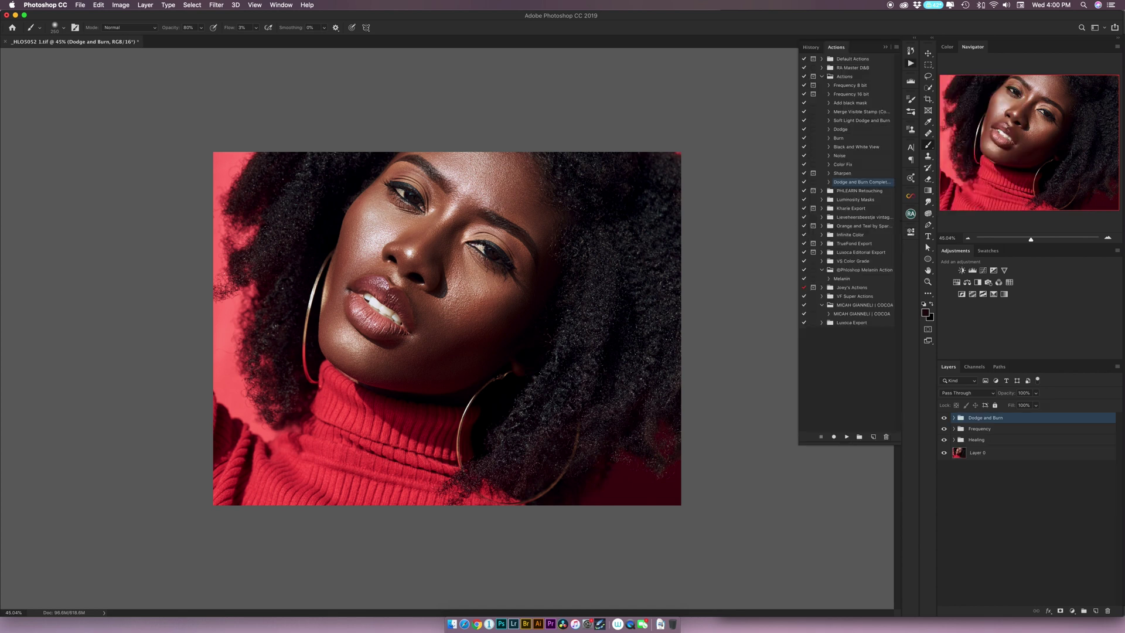
{"action": "left_click", "coordinate": [847, 436]}
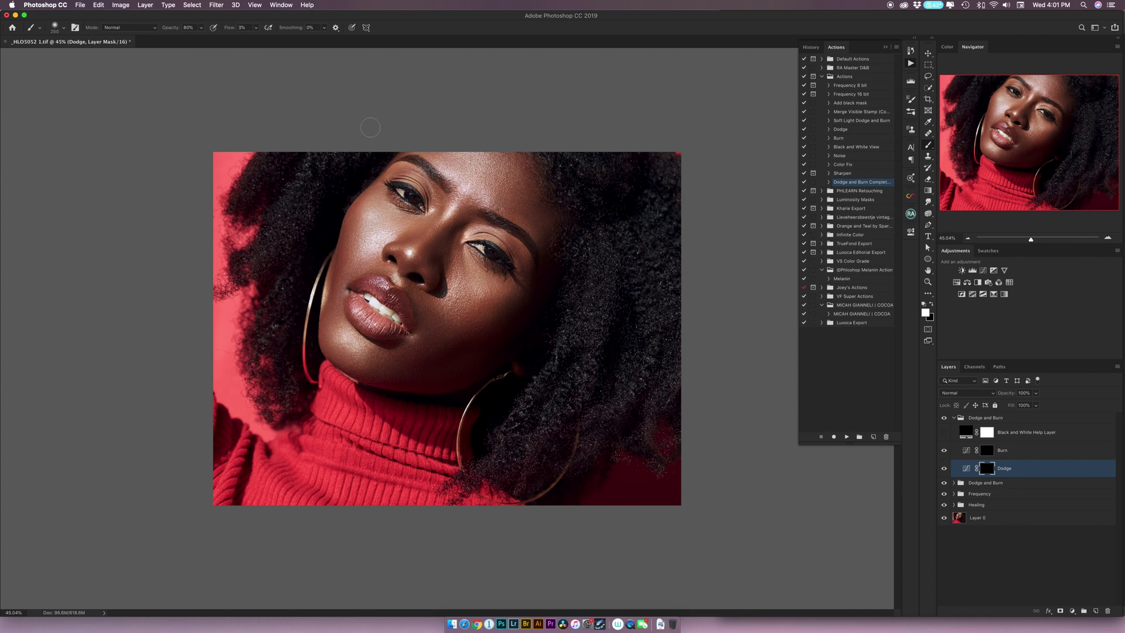
{"action": "left_click_drag", "start_coordinate": [229, 27], "coordinate": [232, 28]}
{"action": "key", "text": "Return"}
- Dodge the highlights on the forehead, both cheeks and above the upper lip on the new Dodge mask, then toggle the layer's visibility to compare
{"action": "left_click_drag", "start_coordinate": [467, 178], "coordinate": [524, 179]}
{"action": "mouse_move", "coordinate": [462, 141]}
{"action": "left_mouse_down"}
{"action": "mouse_move", "coordinate": [471, 179]}
{"action": "mouse_move", "coordinate": [445, 170]}
{"action": "left_mouse_up"}
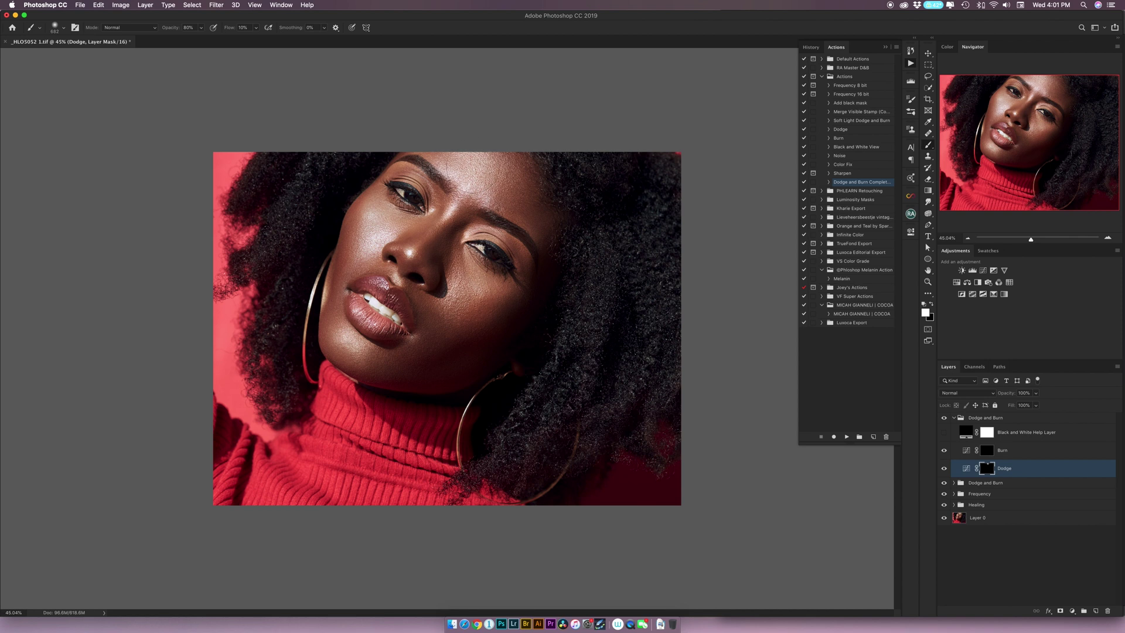
{"action": "mouse_move", "coordinate": [389, 223]}
{"action": "left_mouse_down"}
{"action": "mouse_move", "coordinate": [355, 229]}
{"action": "mouse_move", "coordinate": [371, 226]}
{"action": "left_mouse_up"}
{"action": "left_click_drag", "start_coordinate": [389, 218], "coordinate": [385, 229]}
{"action": "mouse_move", "coordinate": [385, 285]}
{"action": "left_mouse_down"}
{"action": "mouse_move", "coordinate": [367, 284]}
{"action": "mouse_move", "coordinate": [386, 283]}
{"action": "left_mouse_up"}
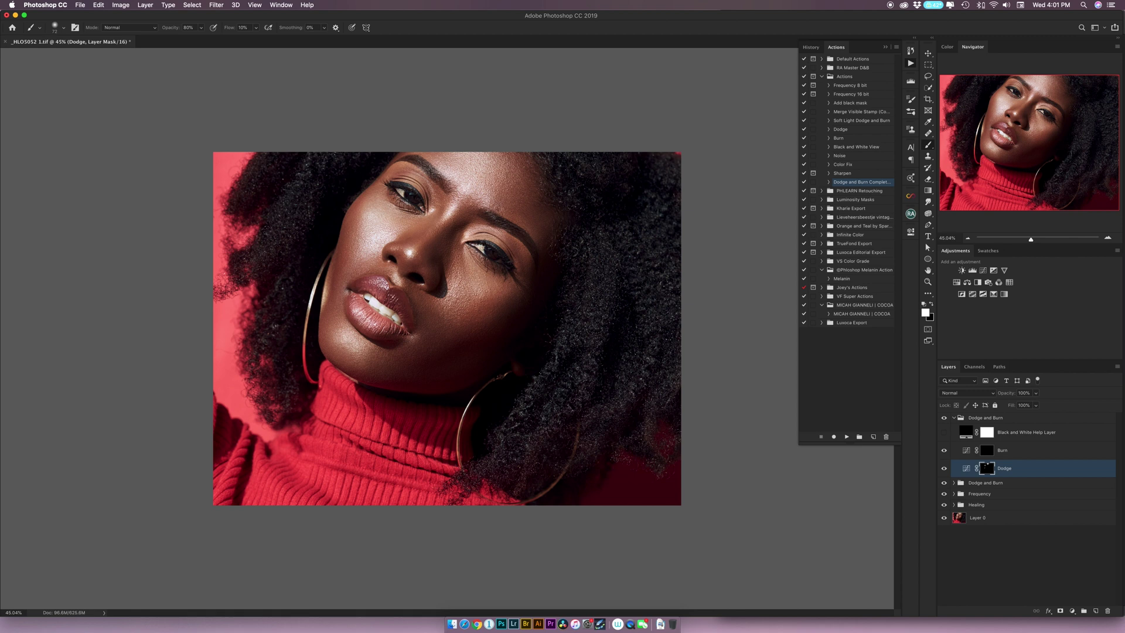
{"action": "left_click_drag", "start_coordinate": [477, 283], "coordinate": [505, 283]}
{"action": "mouse_move", "coordinate": [458, 253]}
{"action": "left_mouse_down"}
{"action": "mouse_move", "coordinate": [445, 253]}
{"action": "mouse_move", "coordinate": [457, 254]}
{"action": "left_mouse_up"}
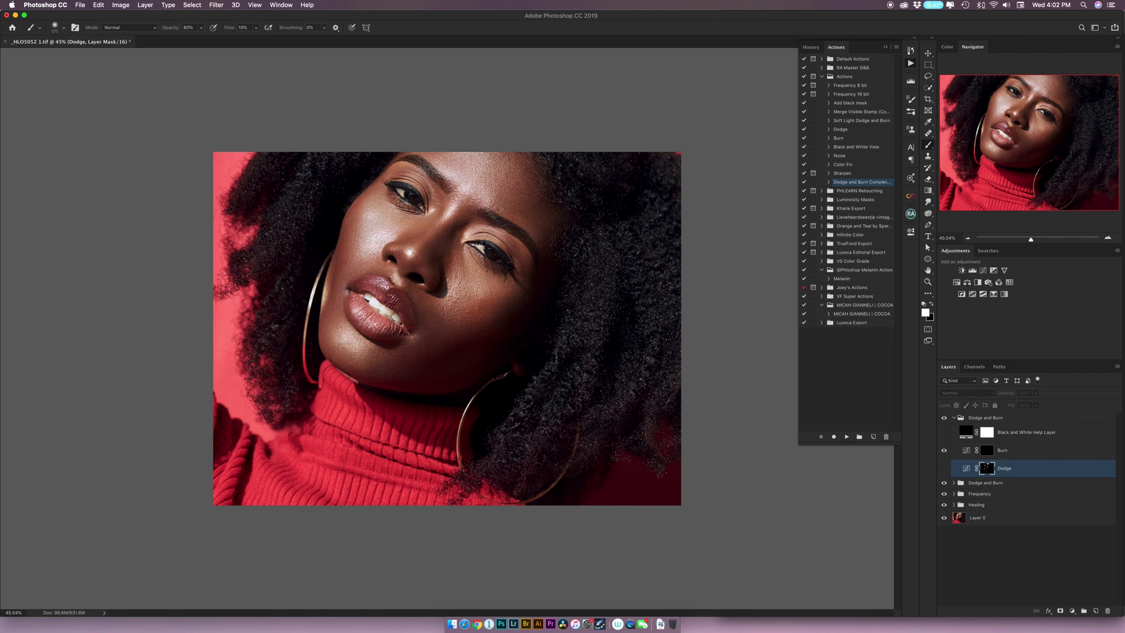
{"action": "key", "text": "super+comma"}
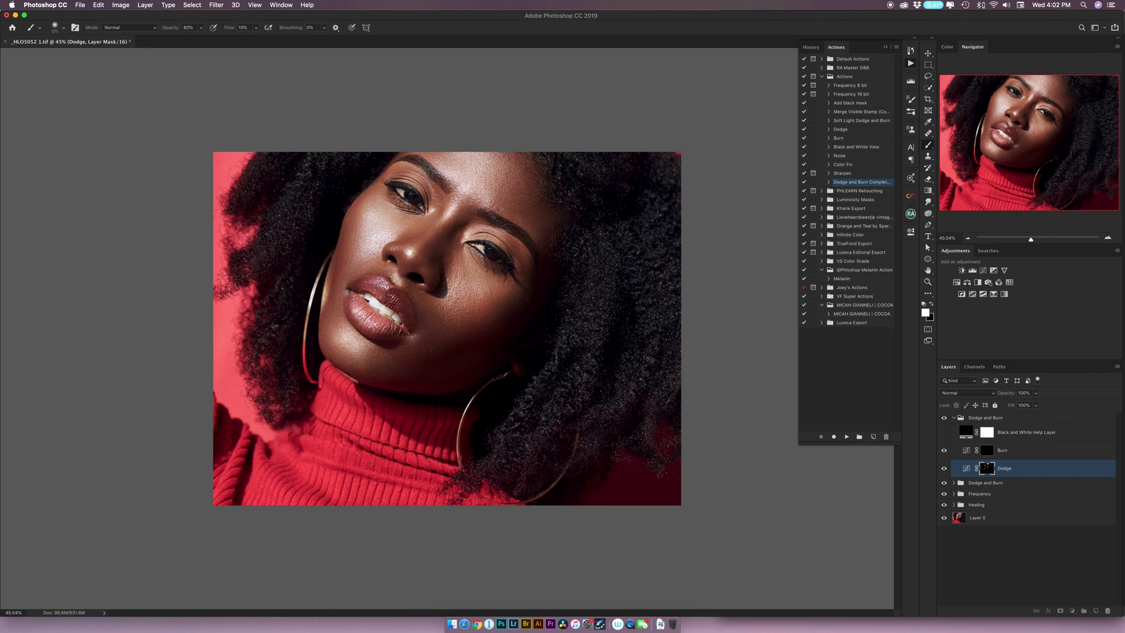
- Burn the edge of the forehead, the temple, the shadowed cheek and the jawline on the new Burn mask
{"action": "key", "text": "alt+bracketright"}
{"action": "left_click_drag", "start_coordinate": [537, 166], "coordinate": [545, 165], "text": "ctrl+alt"}
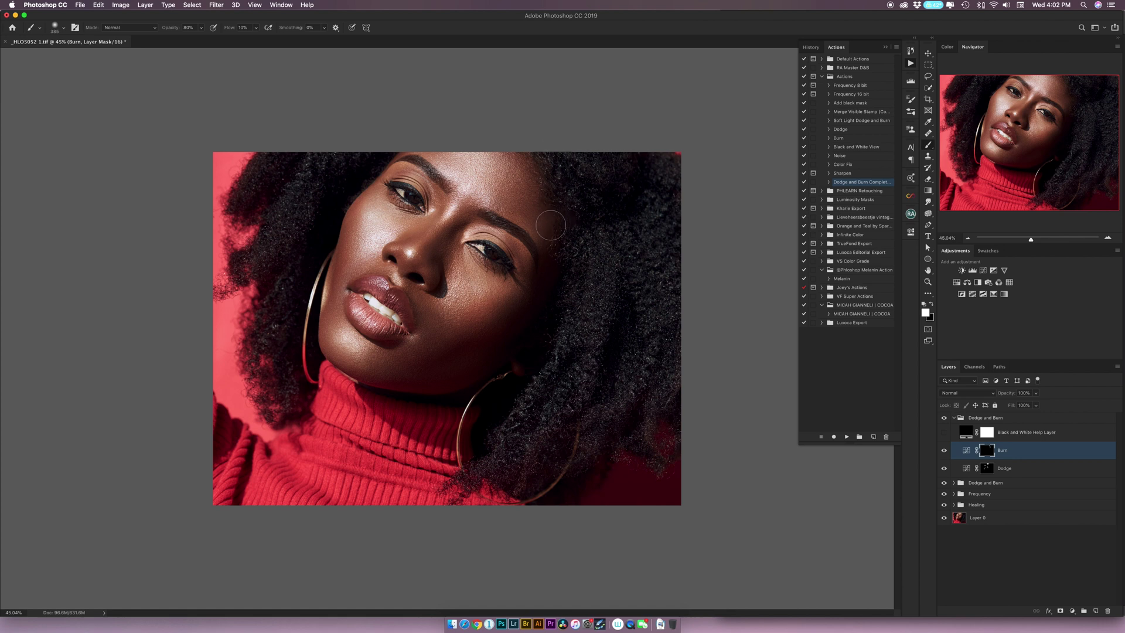
{"action": "mouse_move", "coordinate": [559, 256]}
{"action": "left_mouse_down"}
{"action": "mouse_move", "coordinate": [538, 297]}
{"action": "mouse_move", "coordinate": [556, 296]}
{"action": "mouse_move", "coordinate": [539, 296]}
{"action": "left_mouse_up"}
{"action": "left_click_drag", "start_coordinate": [499, 307], "coordinate": [431, 399]}
- Deepen the shadows around the lips and along the side and tip of the nose on the Burn mask
{"action": "left_click_drag", "start_coordinate": [379, 335], "coordinate": [368, 335]}
{"action": "left_click_drag", "start_coordinate": [382, 303], "coordinate": [364, 303], "text": "ctrl+alt"}
{"action": "left_click_drag", "start_coordinate": [436, 261], "coordinate": [457, 260], "text": "ctrl+alt"}
{"action": "left_click_drag", "start_coordinate": [434, 231], "coordinate": [464, 232]}
{"action": "mouse_move", "coordinate": [409, 254]}
{"action": "left_mouse_down"}
{"action": "mouse_move", "coordinate": [383, 254]}
{"action": "mouse_move", "coordinate": [408, 254]}
{"action": "left_mouse_up"}
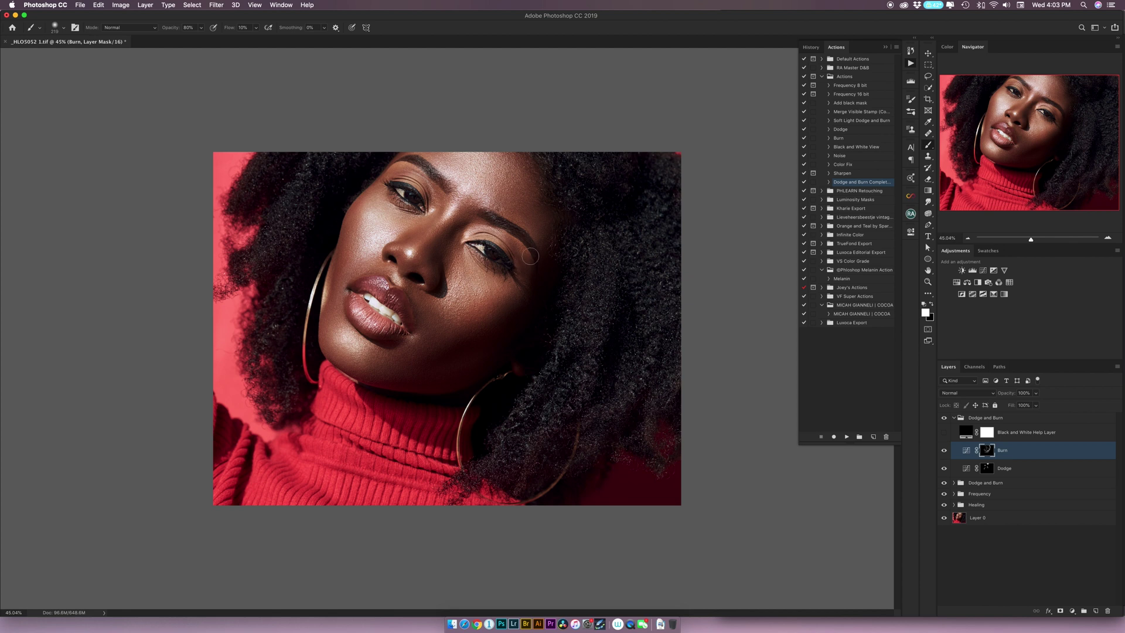
- Burn around the outer corner of the shadowed eye and along both upper eyelids
{"action": "mouse_move", "coordinate": [517, 263]}
{"action": "left_mouse_down"}
{"action": "mouse_move", "coordinate": [500, 263]}
{"action": "mouse_move", "coordinate": [513, 268]}
{"action": "left_mouse_up"}
{"action": "left_click_drag", "start_coordinate": [506, 249], "coordinate": [496, 249]}
{"action": "left_click_drag", "start_coordinate": [498, 252], "coordinate": [480, 252]}
{"action": "left_click_drag", "start_coordinate": [404, 182], "coordinate": [410, 182]}
- Check the Dodge layer's effect and dodge the area beside the shadowed eye on its mask
{"action": "left_click", "coordinate": [943, 468]}
{"action": "left_click", "coordinate": [987, 467]}
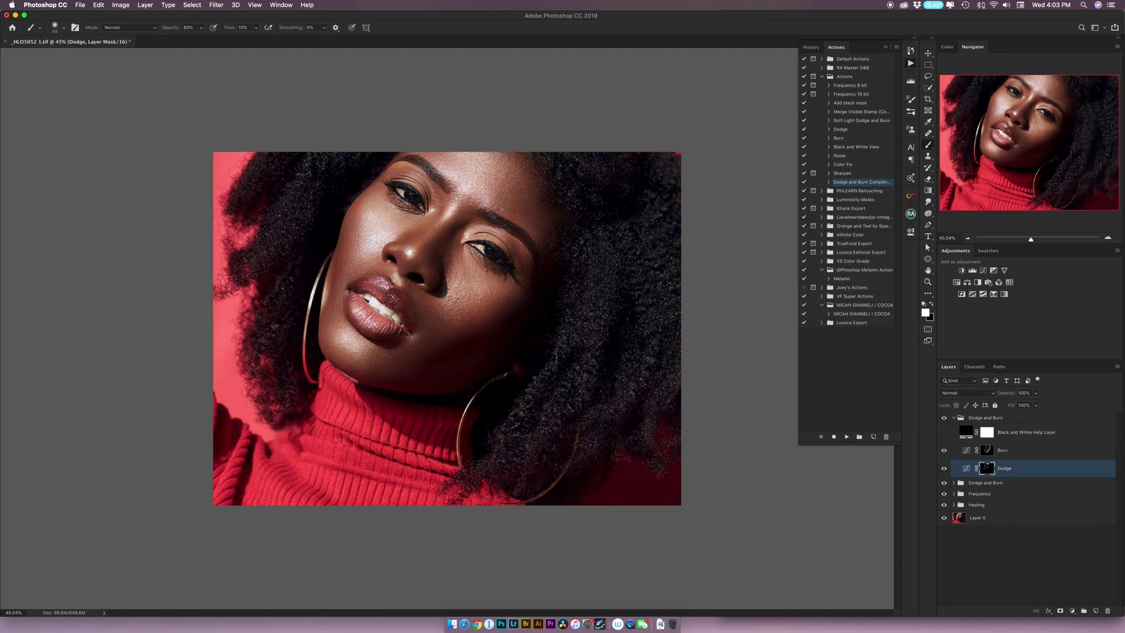
{"action": "left_click_drag", "start_coordinate": [513, 255], "coordinate": [525, 255]}
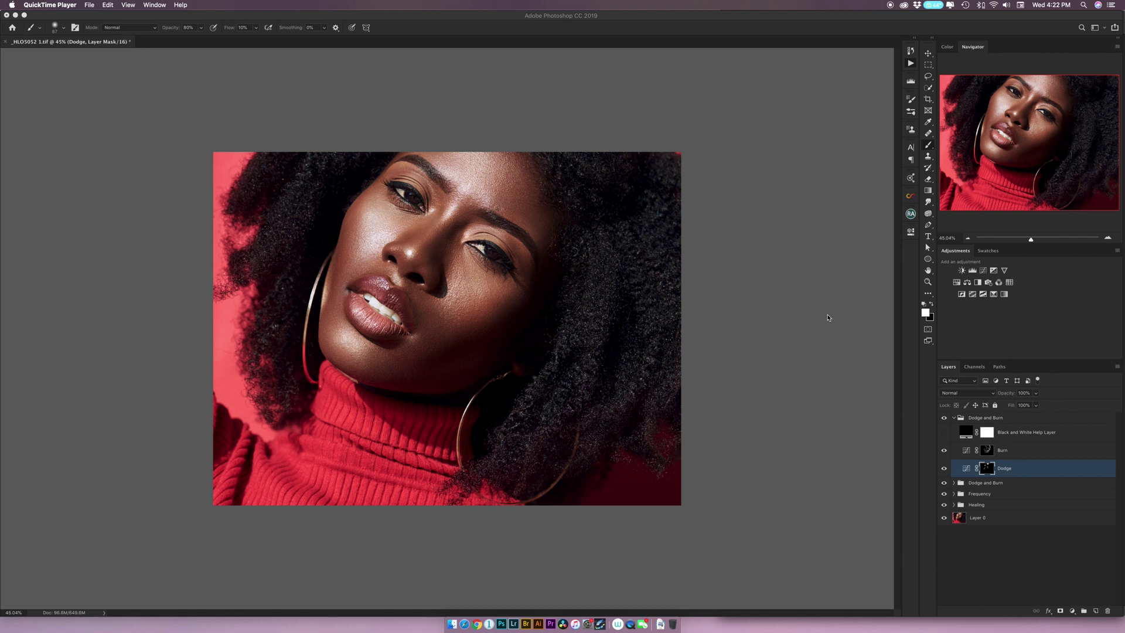
- Toggle the Burn layer's visibility repeatedly to compare the portrait with and without burning
{"action": "left_click", "coordinate": [944, 453]}
{"action": "left_click", "coordinate": [944, 451]}
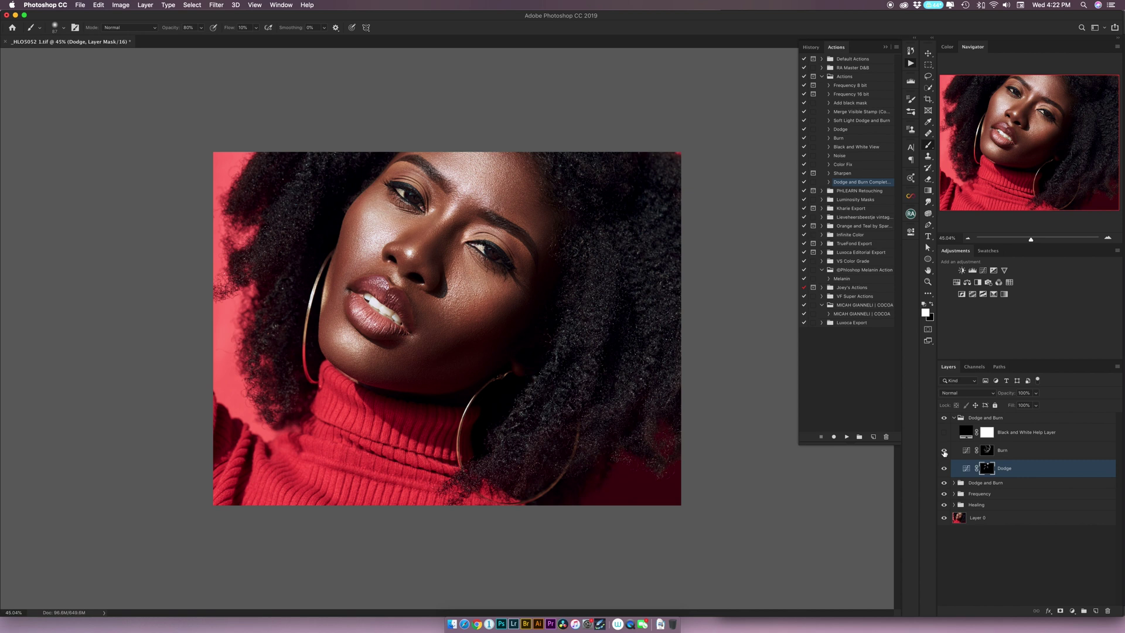
{"action": "left_click", "coordinate": [944, 450]}
{"action": "left_click", "coordinate": [944, 450]}
{"action": "left_click", "coordinate": [944, 452]}
{"action": "left_click", "coordinate": [944, 451]}
{"action": "left_click", "coordinate": [944, 451]}
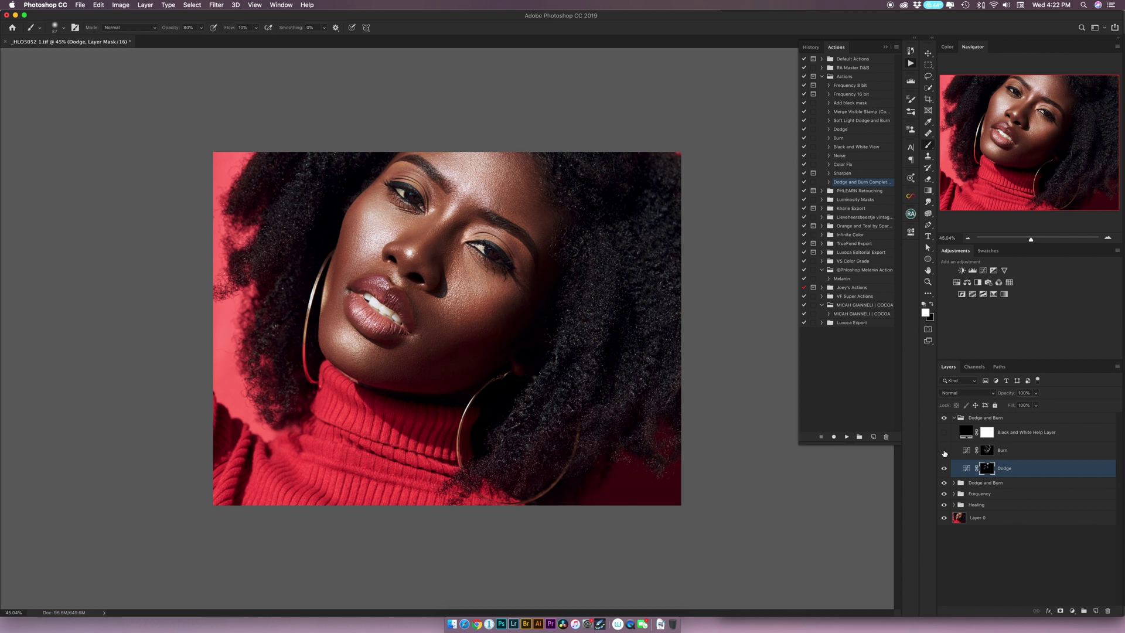
{"action": "left_click", "coordinate": [944, 451]}
- Try adjusting the Burn layer's opacity, then toggle its visibility to judge the strength of the effect
{"action": "left_click", "coordinate": [1014, 453]}
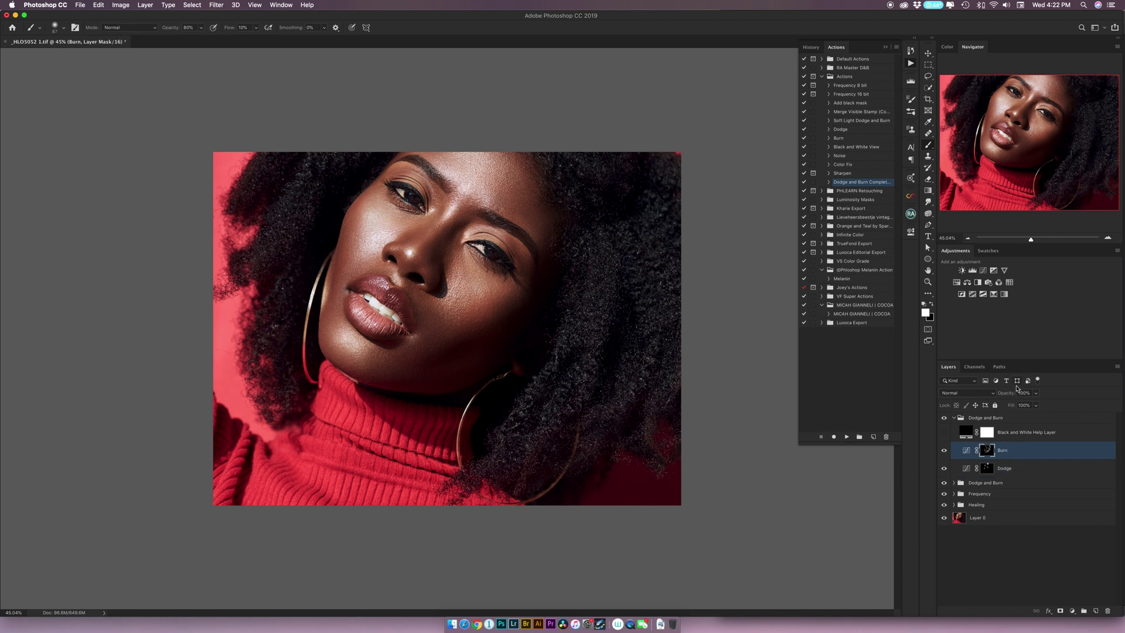
{"action": "left_click_drag", "start_coordinate": [1009, 397], "coordinate": [997, 395]}
{"action": "left_click", "coordinate": [944, 451]}
{"action": "left_click", "coordinate": [944, 451]}
{"action": "left_click", "coordinate": [944, 451]}
{"action": "left_click", "coordinate": [944, 452]}
- Collapse the upper Dodge and Burn group, combine both Dodge and Burn groups into a new group, and name it DnB
{"action": "left_click", "coordinate": [954, 417]}
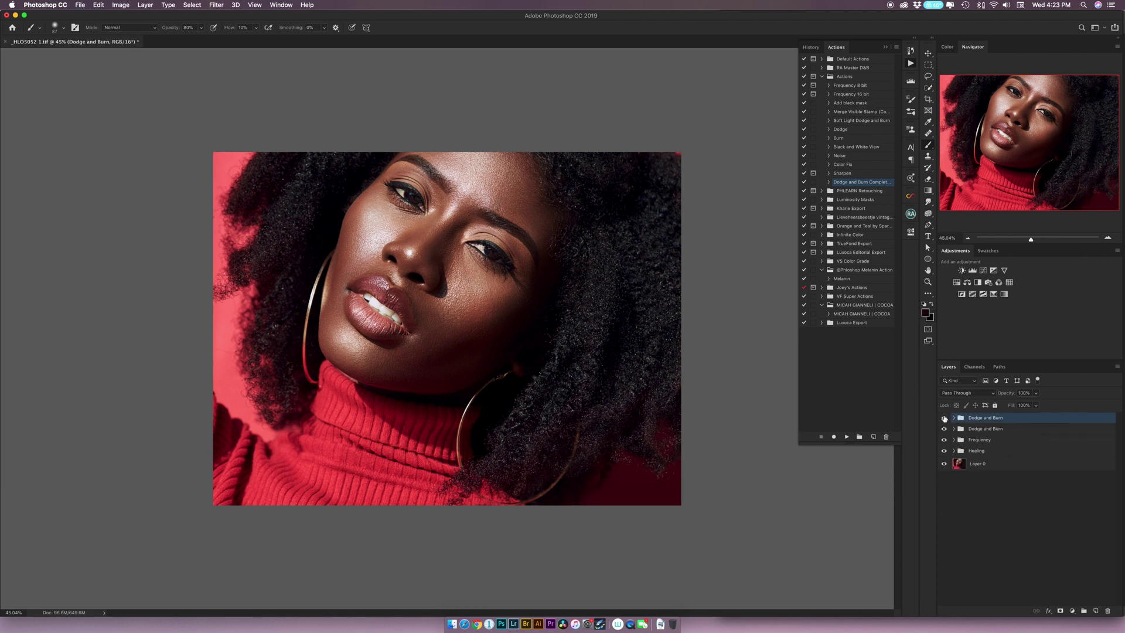
{"action": "left_click", "coordinate": [984, 430], "text": "shift"}
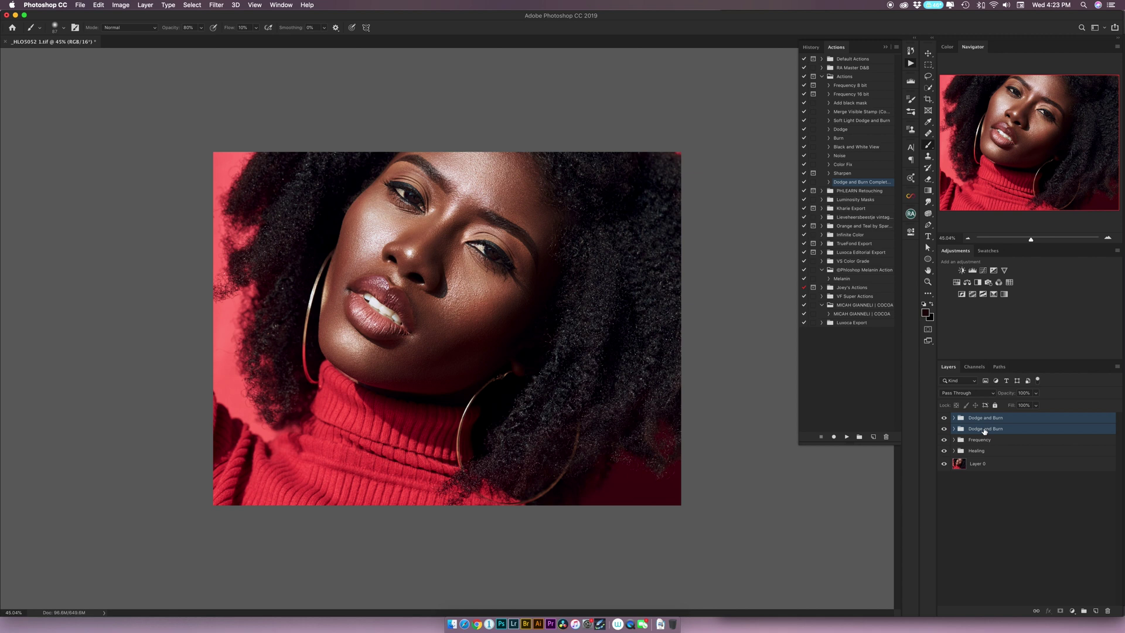
{"action": "key", "text": "super+g"}
{"action": "double_click", "coordinate": [974, 417]}
{"action": "type", "text": "DnB"}
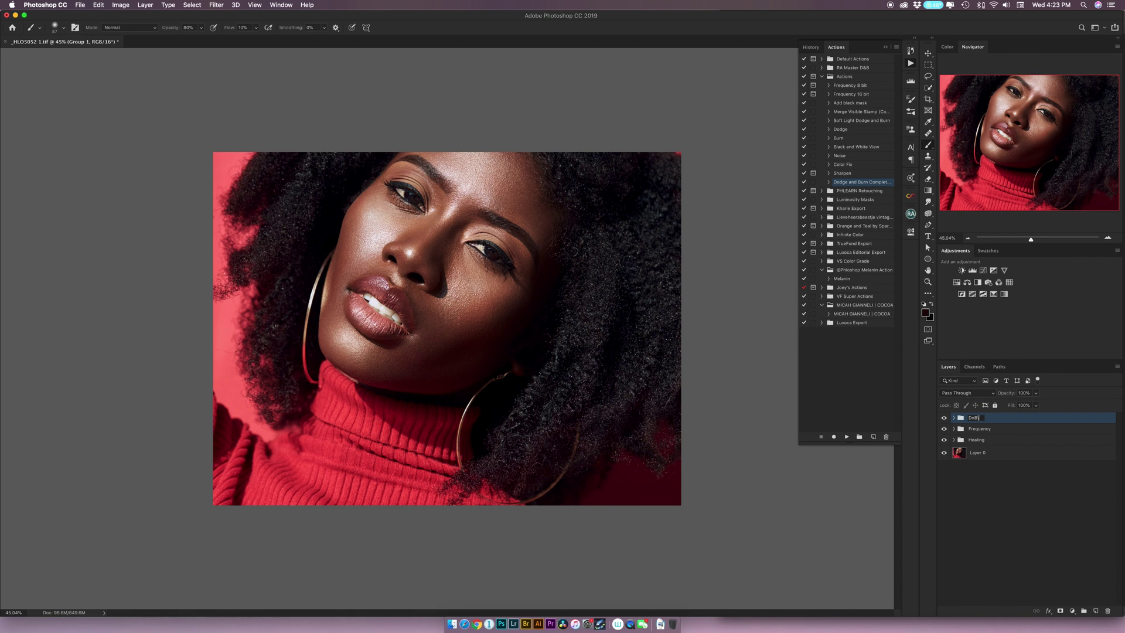
{"action": "key", "text": "Return"}
- Toggle the DnB group's visibility repeatedly to compare the portrait before and after all dodging and burning
{"action": "left_click", "coordinate": [944, 418]}
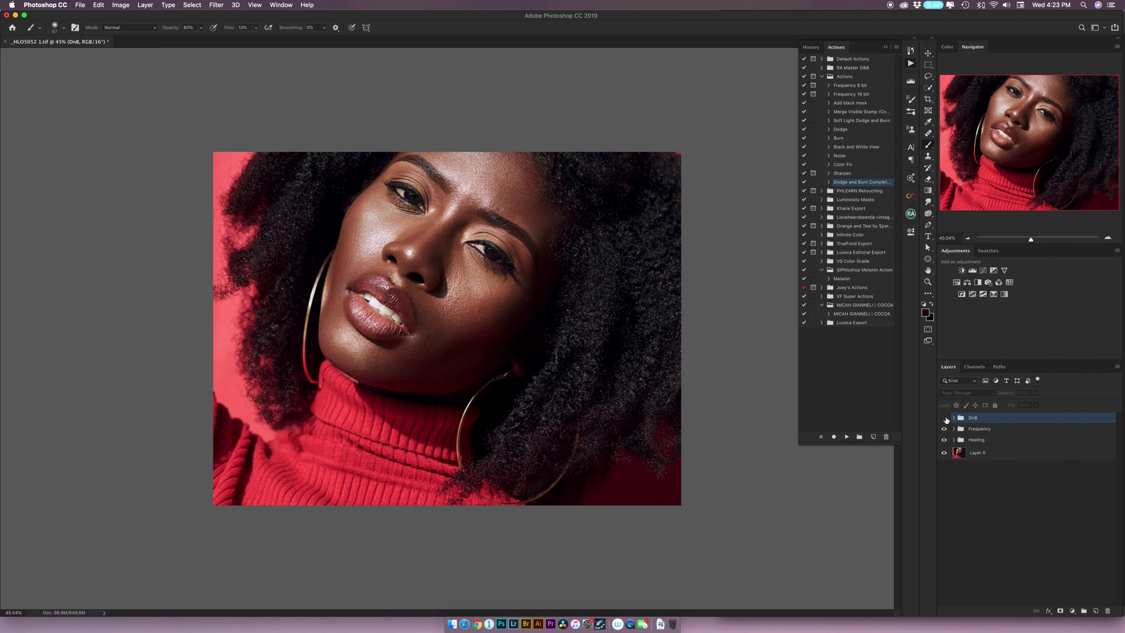
{"action": "left_click", "coordinate": [945, 417]}
{"action": "left_click", "coordinate": [944, 418]}
{"action": "left_click", "coordinate": [944, 418]}
{"action": "left_click", "coordinate": [944, 418]}
{"action": "left_click", "coordinate": [944, 418]}
{"action": "left_click", "coordinate": [944, 417]}
{"action": "left_click", "coordinate": [944, 417]}
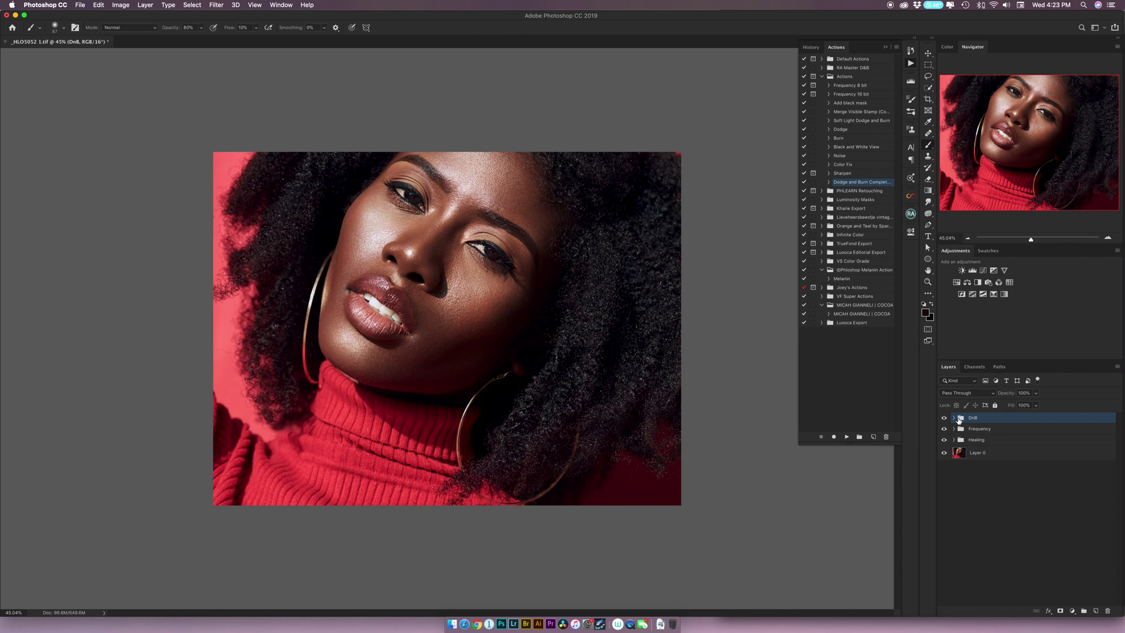
- Run the complete Dodge and Burn action inside the DnB group to add a third group, then expand it and hide its help layer
{"action": "left_click", "coordinate": [954, 418]}
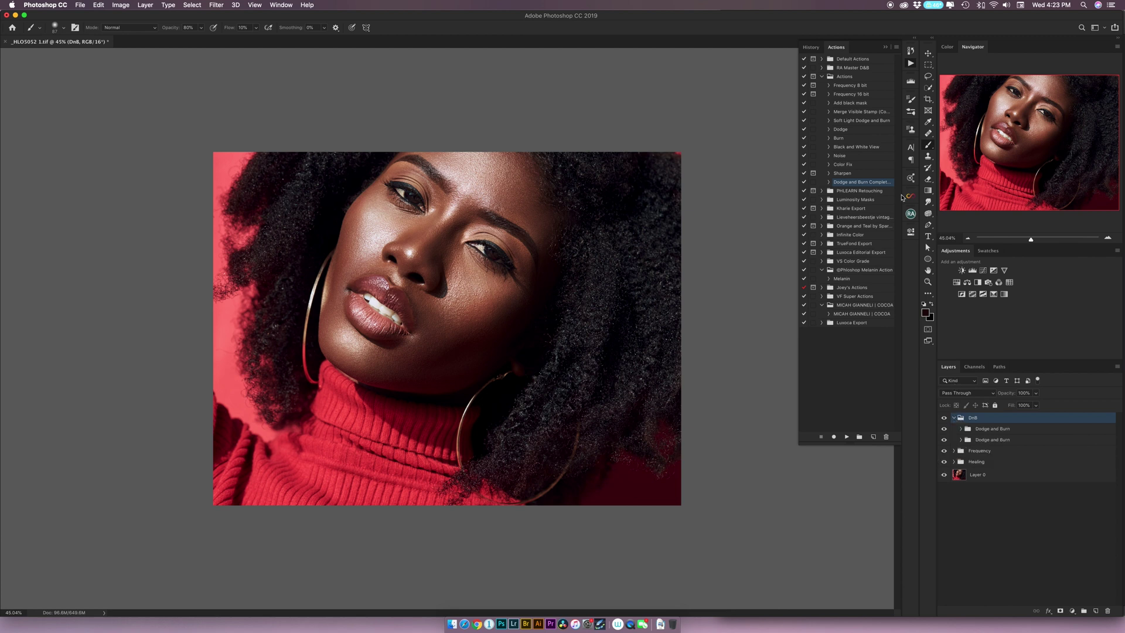
{"action": "left_click", "coordinate": [847, 437]}
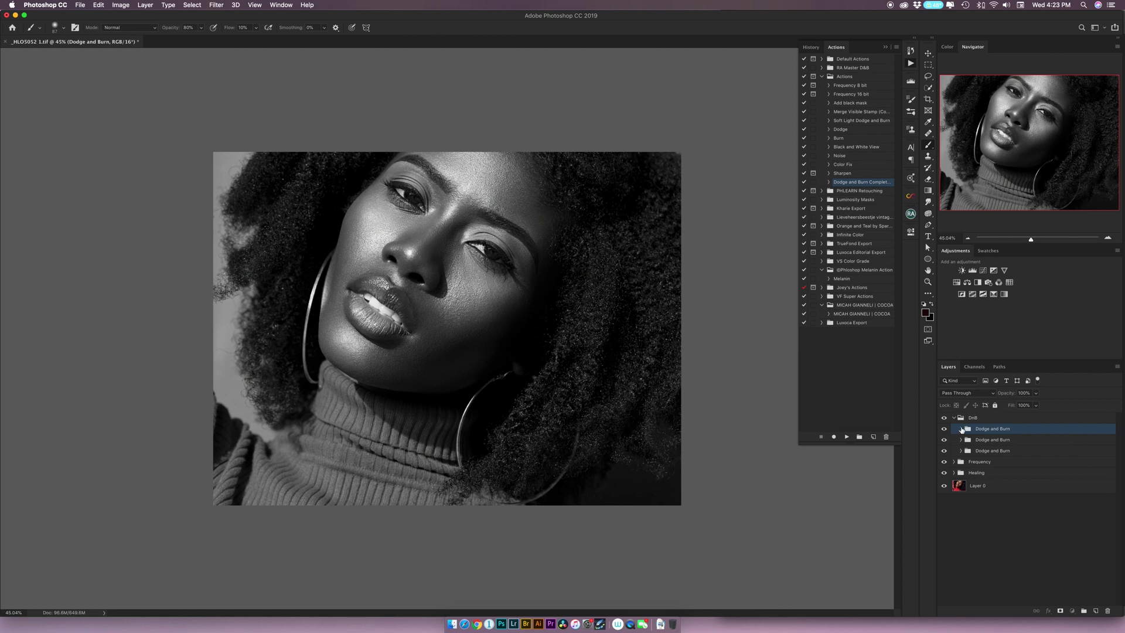
{"action": "left_click", "coordinate": [960, 430]}
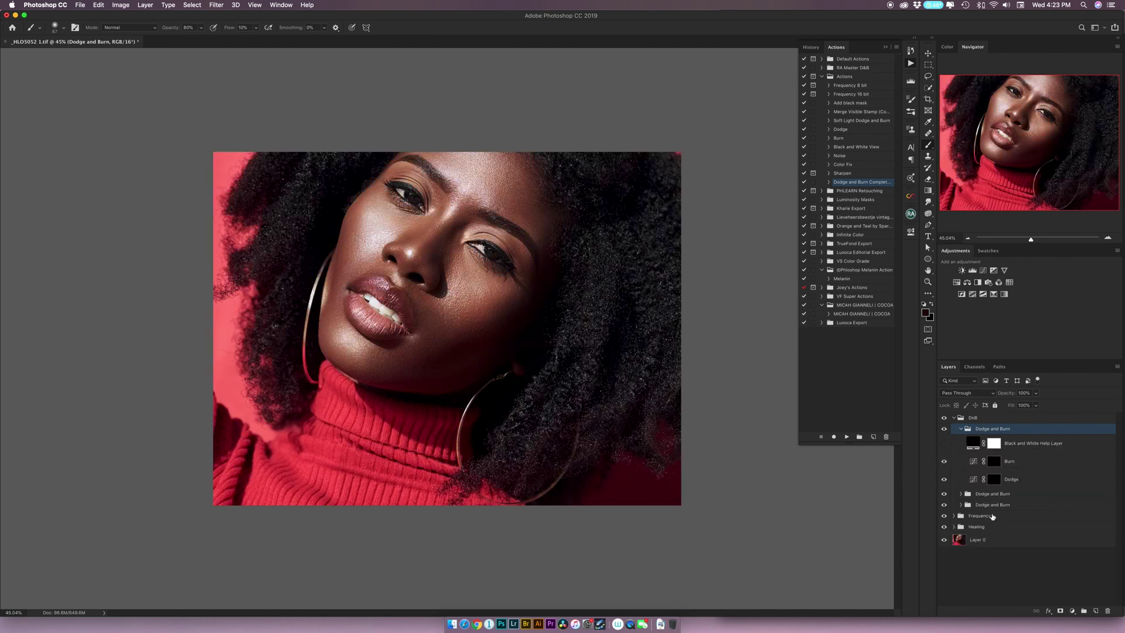
- Set the brush flow to 3%, paint the face's shadowed outer edge on the Burn mask, and select the Dodge mask with a smaller brush
{"action": "left_click", "coordinate": [994, 480]}
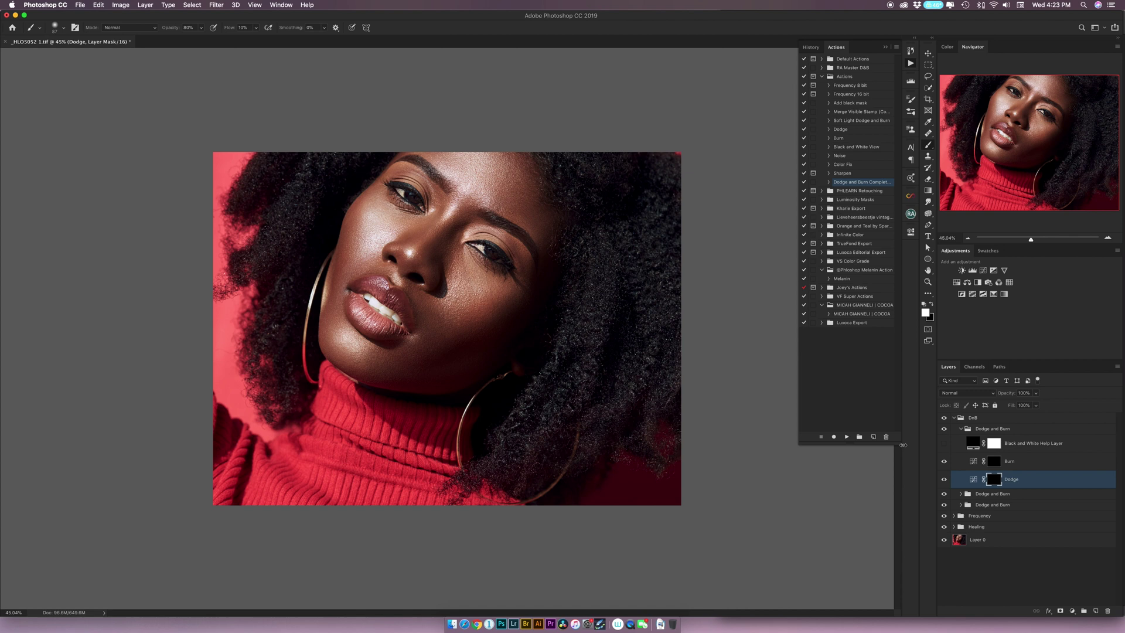
{"action": "left_click", "coordinate": [995, 462]}
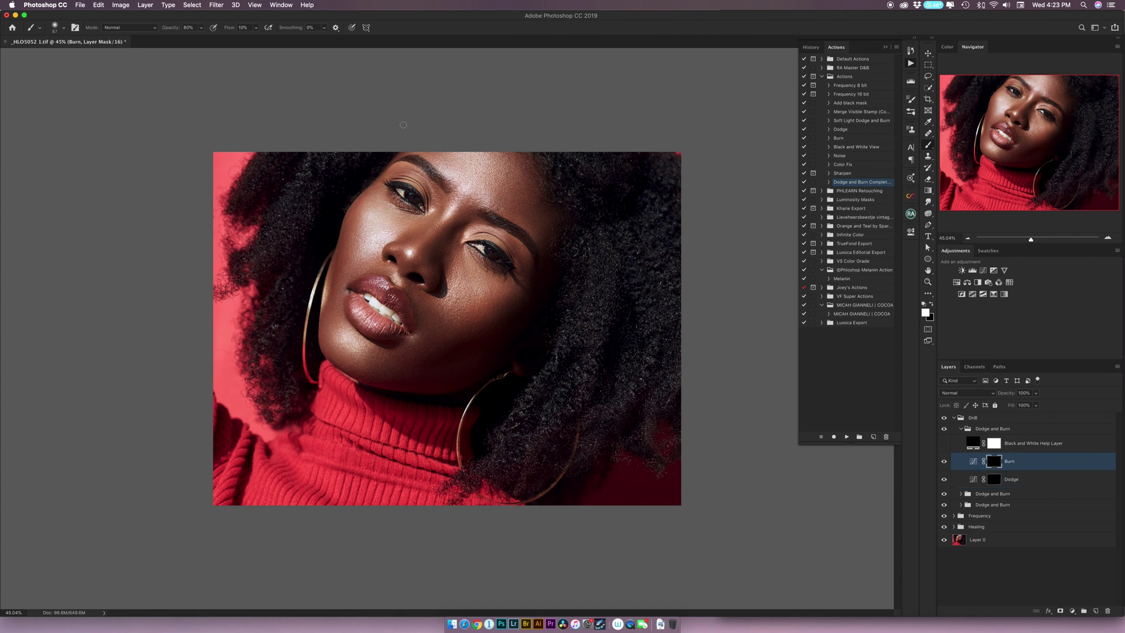
{"action": "left_click_drag", "start_coordinate": [229, 29], "coordinate": [225, 29]}
{"action": "left_click_drag", "start_coordinate": [526, 262], "coordinate": [519, 273]}
{"action": "left_click", "coordinate": [978, 480]}
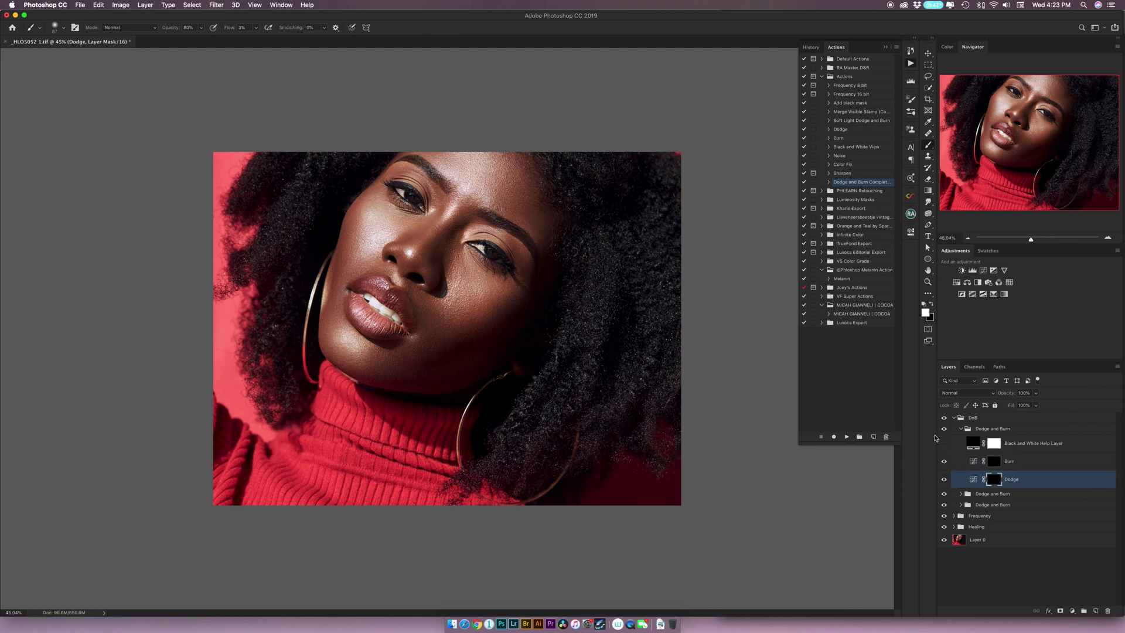
{"action": "key", "text": "bracketleft"}
- Set the brush flow to 30% and darken the first eye's outer lash line on the Burn layer's mask
{"action": "left_click", "coordinate": [996, 463]}
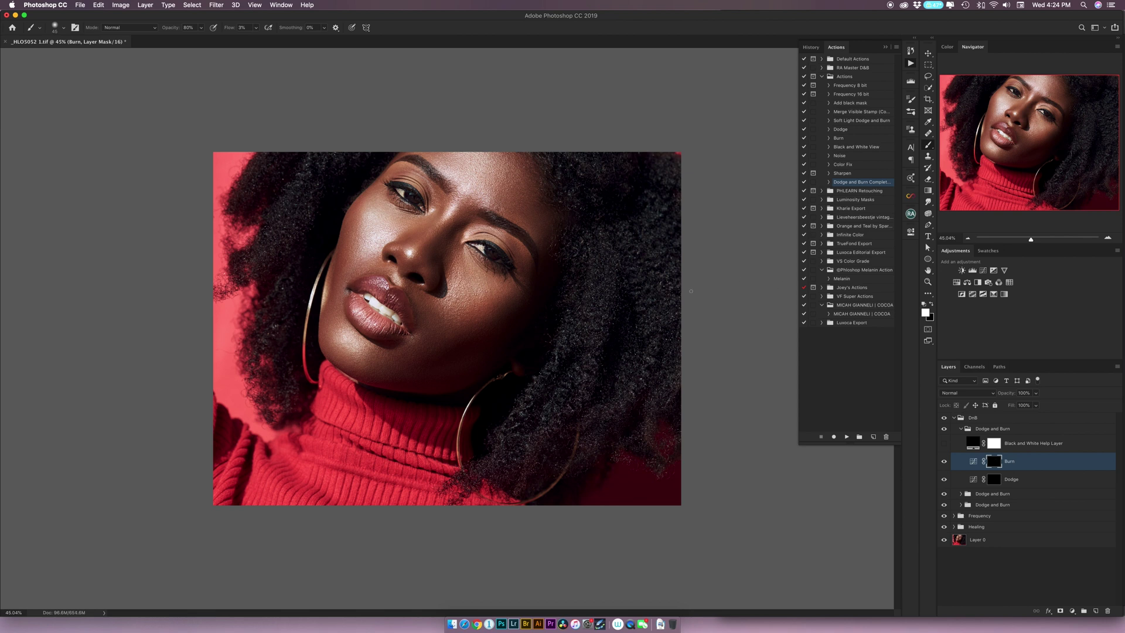
{"action": "key", "text": "r"}
{"action": "left_click_drag", "start_coordinate": [403, 174], "coordinate": [385, 277]}
{"action": "key", "text": "z"}
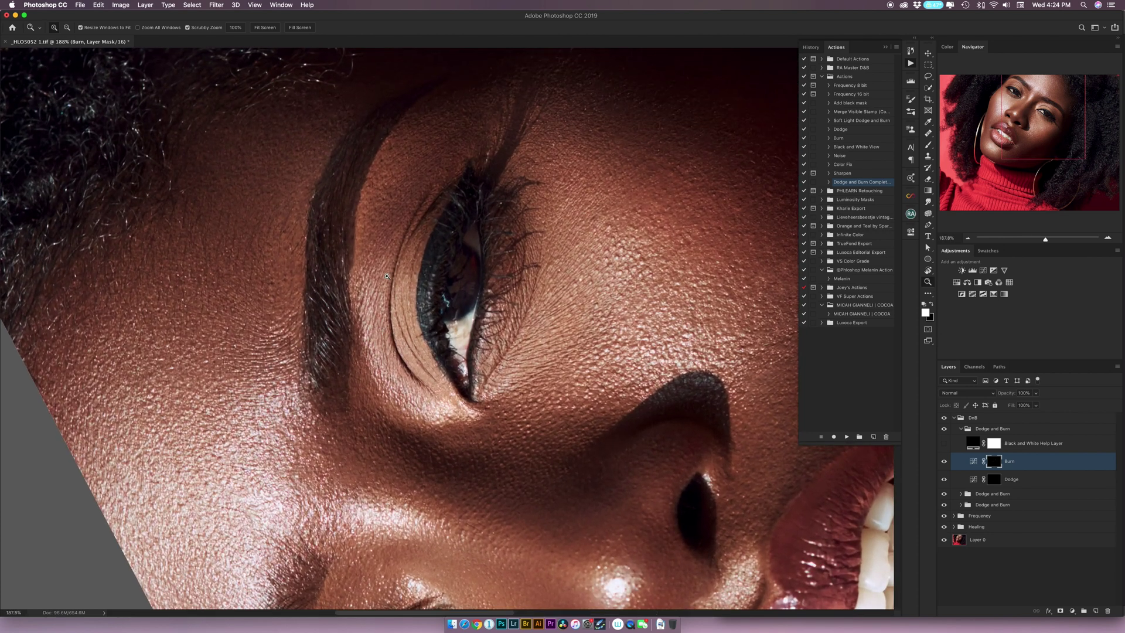
{"action": "key", "text": "b"}
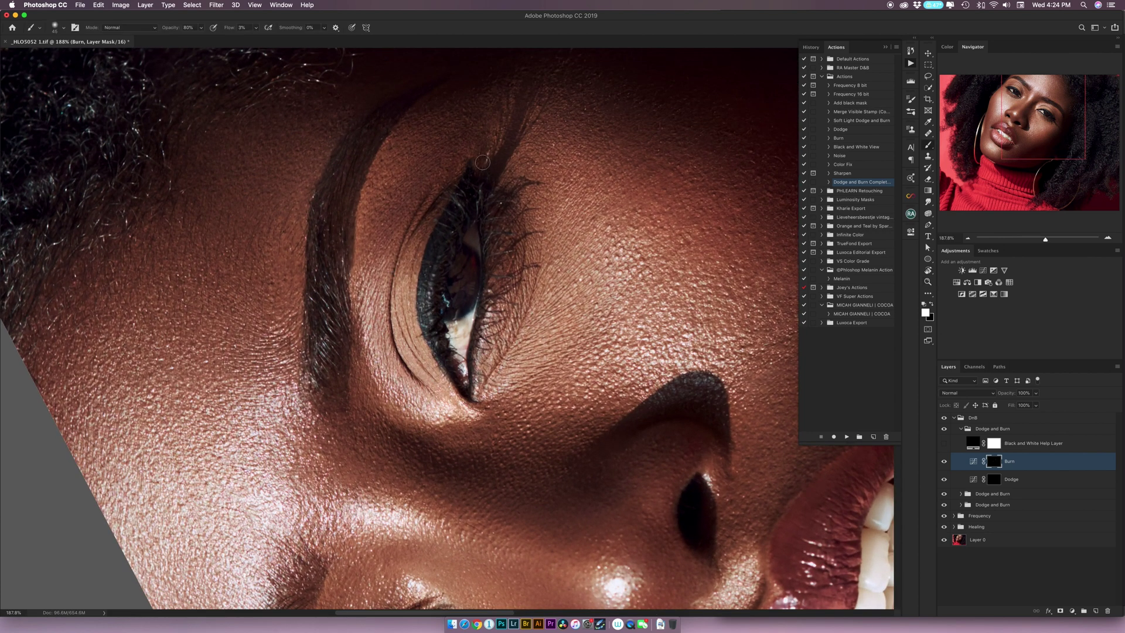
{"action": "left_click", "coordinate": [240, 28]}
{"action": "type", "text": "30"}
{"action": "key", "text": "Return"}
{"action": "left_click_drag", "start_coordinate": [466, 182], "coordinate": [462, 186]}
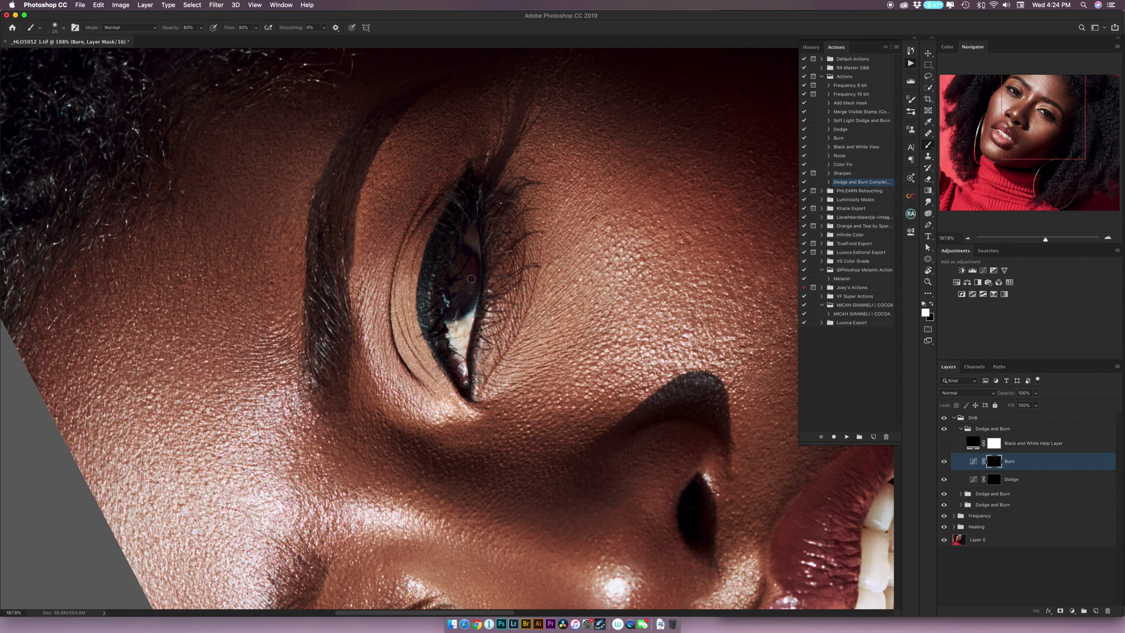
- Darken the other eye's upper lash line by painting on the Burn layer's mask
{"action": "scroll", "coordinate": [485, 295], "scroll_direction": "down", "scroll_amount": 3}
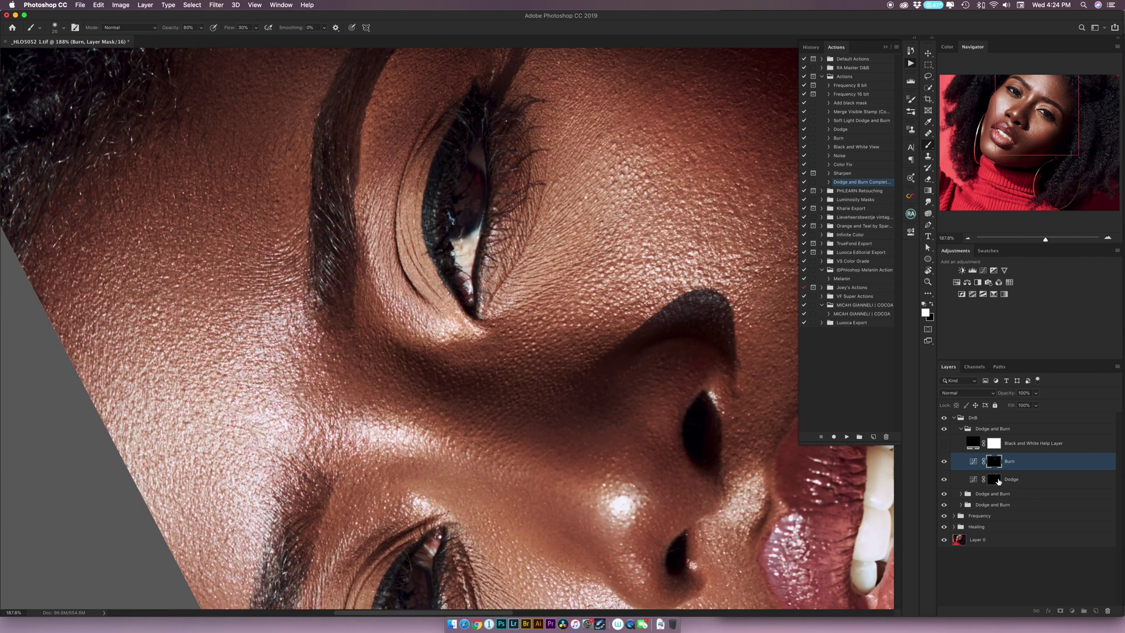
{"action": "left_click", "coordinate": [1001, 482]}
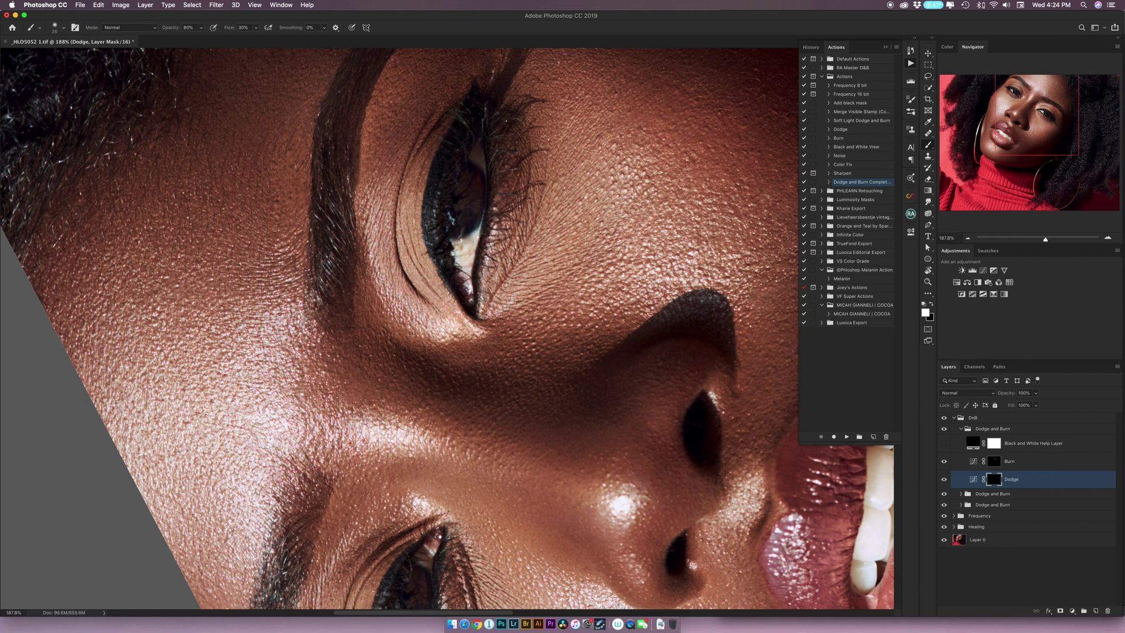
{"action": "left_click_drag", "start_coordinate": [448, 412], "coordinate": [469, 101]}
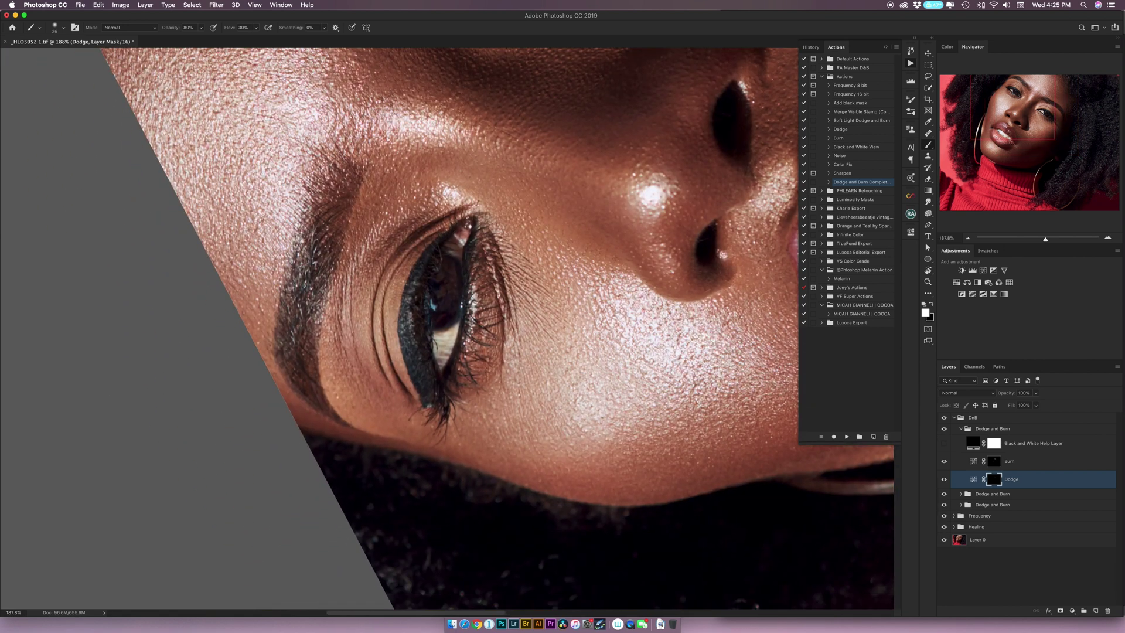
{"action": "left_click", "coordinate": [994, 461]}
{"action": "left_click_drag", "start_coordinate": [431, 254], "coordinate": [462, 220]}
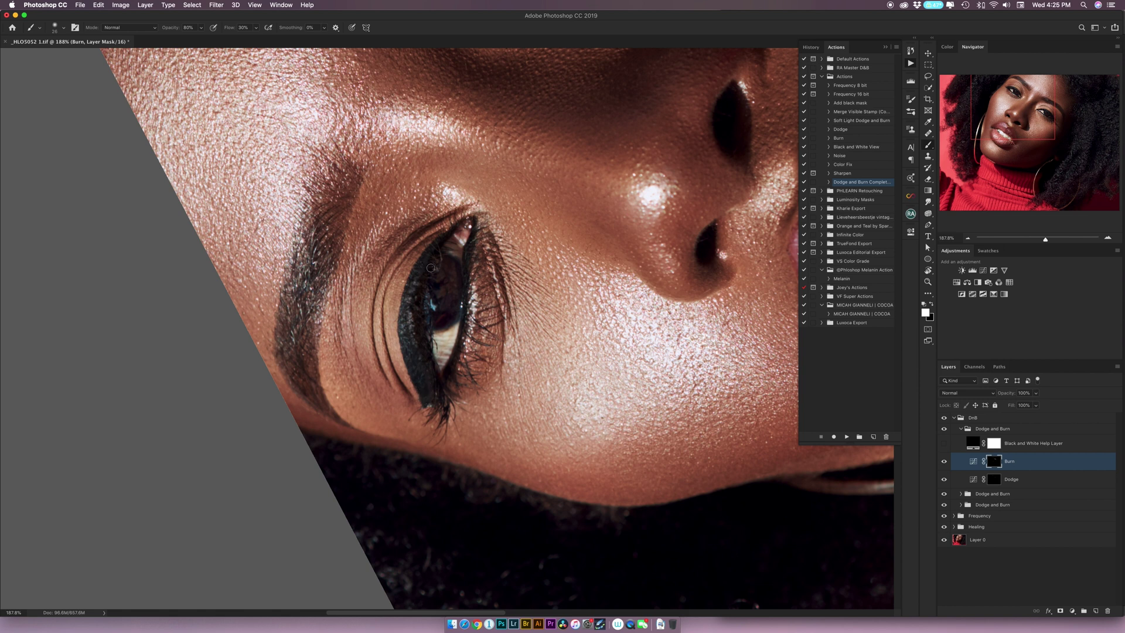
- Toggle the visibility of the Burn layer and the Dodge layer in turn to compare their effect on the whole portrait
{"action": "key", "text": "r"}
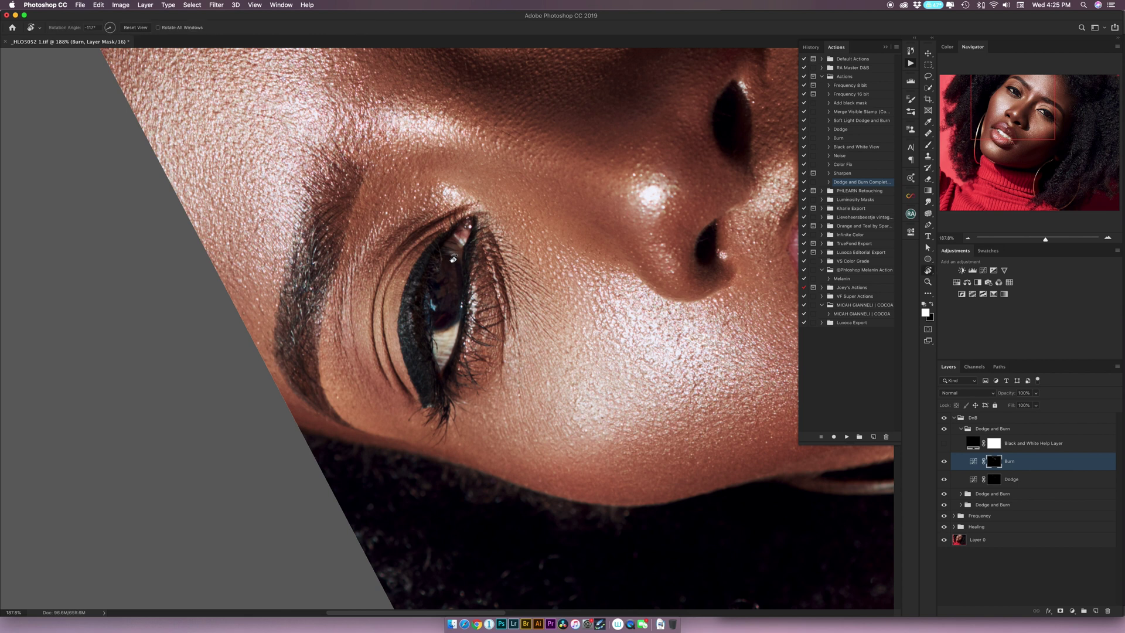
{"action": "key", "text": "Escape"}
{"action": "key", "text": "z"}
{"action": "left_click_drag", "start_coordinate": [574, 309], "coordinate": [531, 309]}
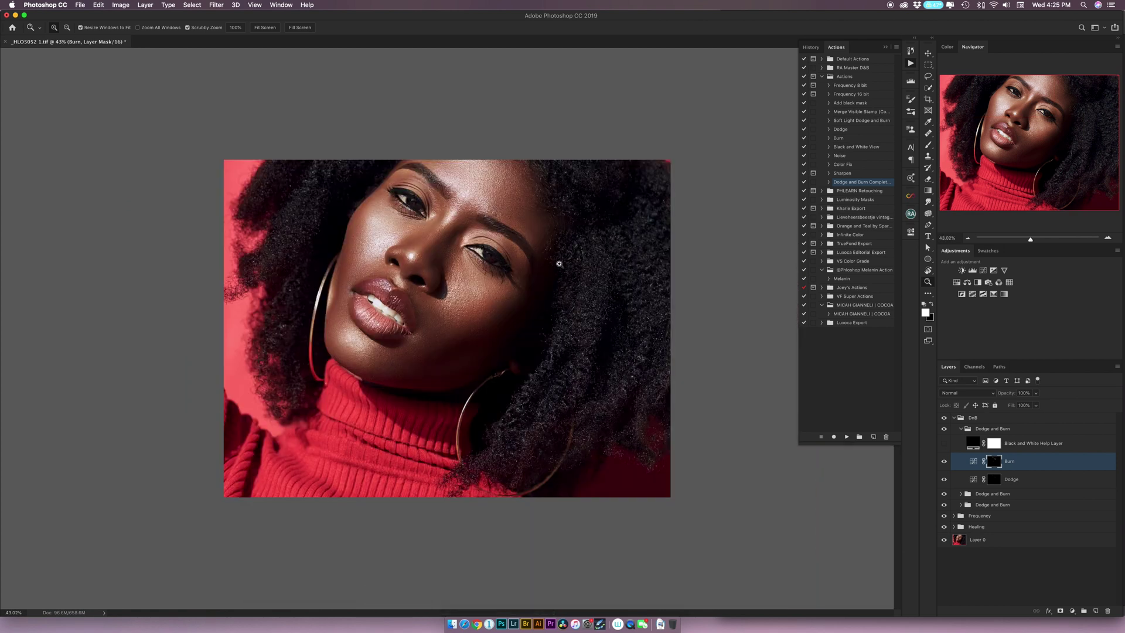
{"action": "left_click", "coordinate": [944, 461]}
{"action": "left_click", "coordinate": [944, 463]}
{"action": "left_click", "coordinate": [944, 463]}
{"action": "left_click", "coordinate": [943, 464]}
{"action": "left_click", "coordinate": [943, 463]}
{"action": "left_click", "coordinate": [943, 463]}
{"action": "left_click", "coordinate": [944, 483]}
{"action": "left_click", "coordinate": [945, 481]}
{"action": "left_click", "coordinate": [944, 481]}
- Collapse the DnB group and add a new empty layer above it
{"action": "left_click", "coordinate": [955, 418]}
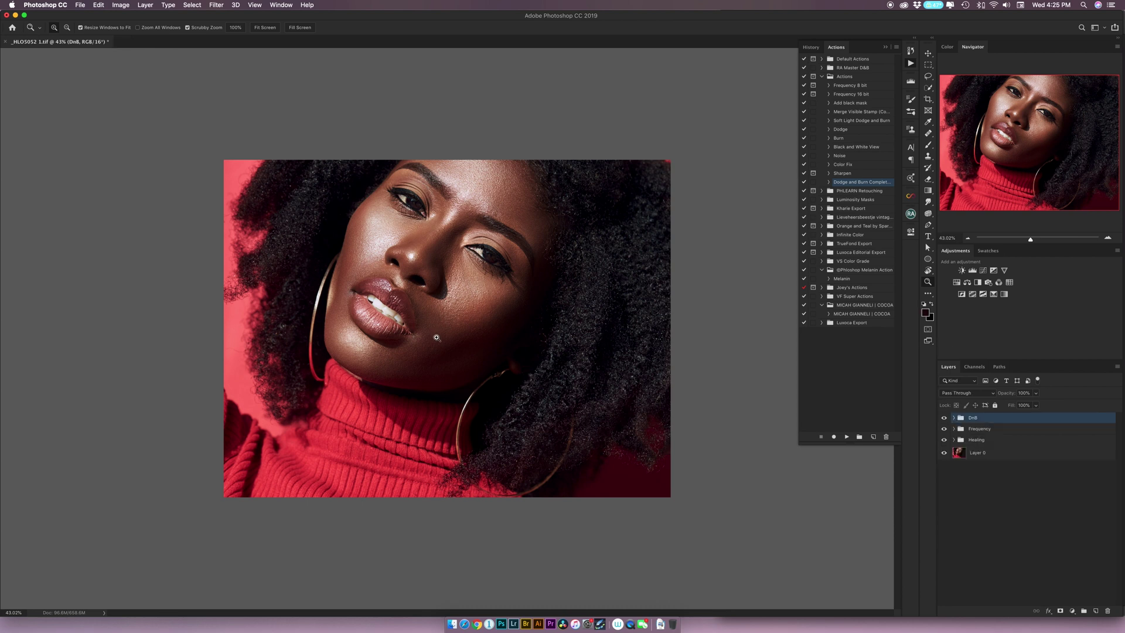
{"action": "left_click_drag", "start_coordinate": [443, 335], "coordinate": [456, 308]}
{"action": "left_click", "coordinate": [1095, 611]}
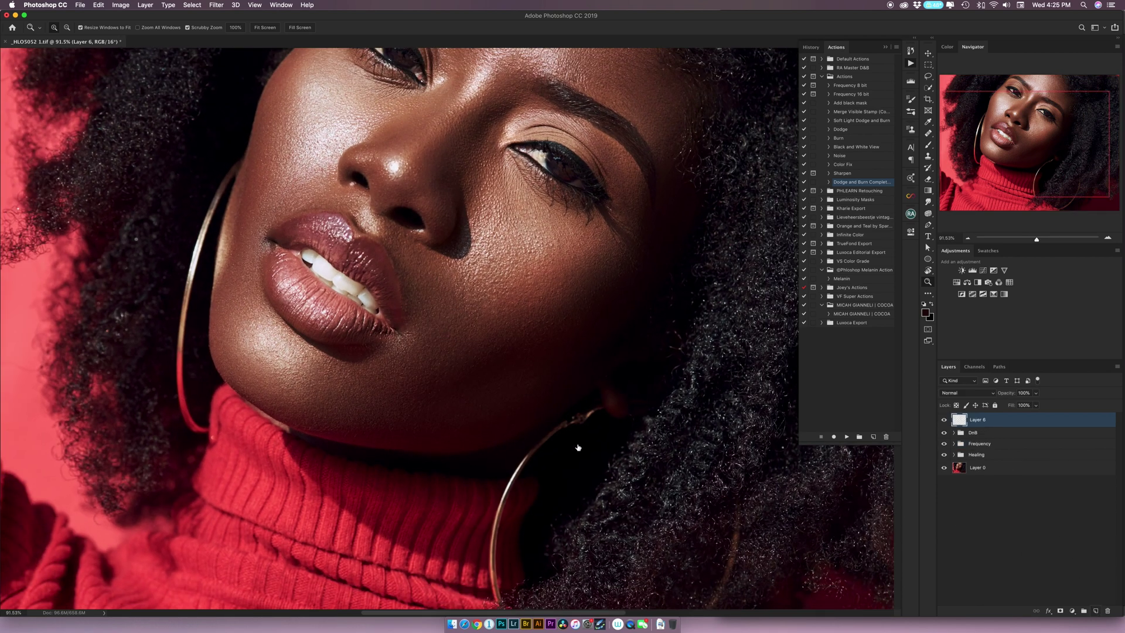
- Heal remaining blemishes on the cheek and along the jawline with the Healing Brush on the new layer
{"action": "key", "text": "j"}
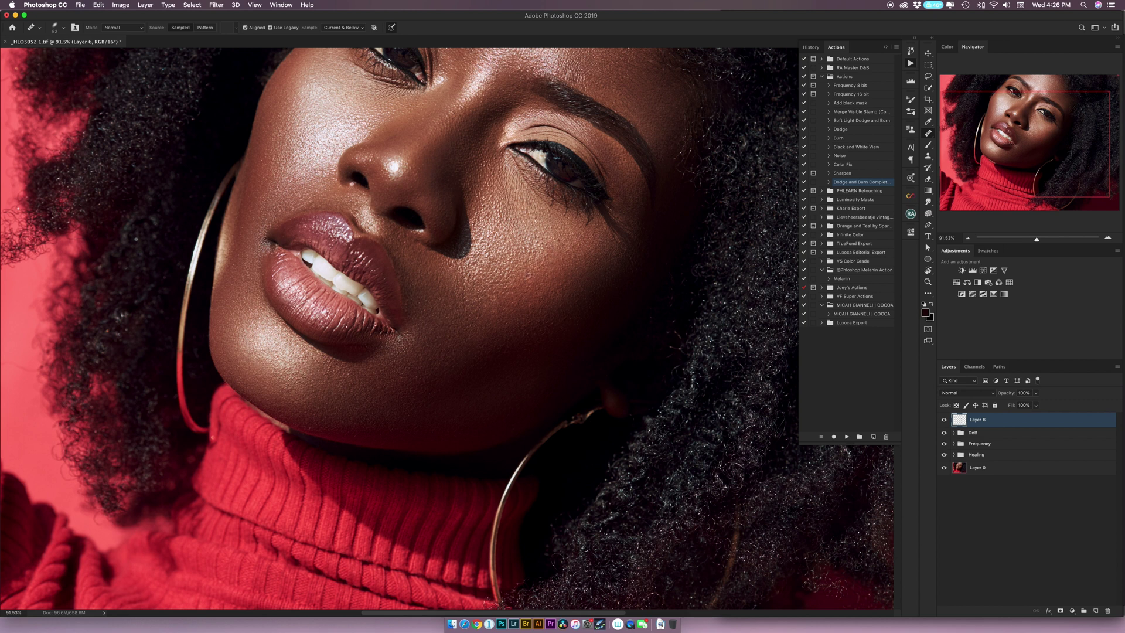
{"action": "left_click_drag", "start_coordinate": [514, 306], "coordinate": [509, 308]}
{"action": "left_click_drag", "start_coordinate": [320, 417], "coordinate": [304, 411]}
{"action": "left_click", "coordinate": [313, 416], "text": "alt"}
{"action": "left_click_drag", "start_coordinate": [350, 240], "coordinate": [331, 282]}
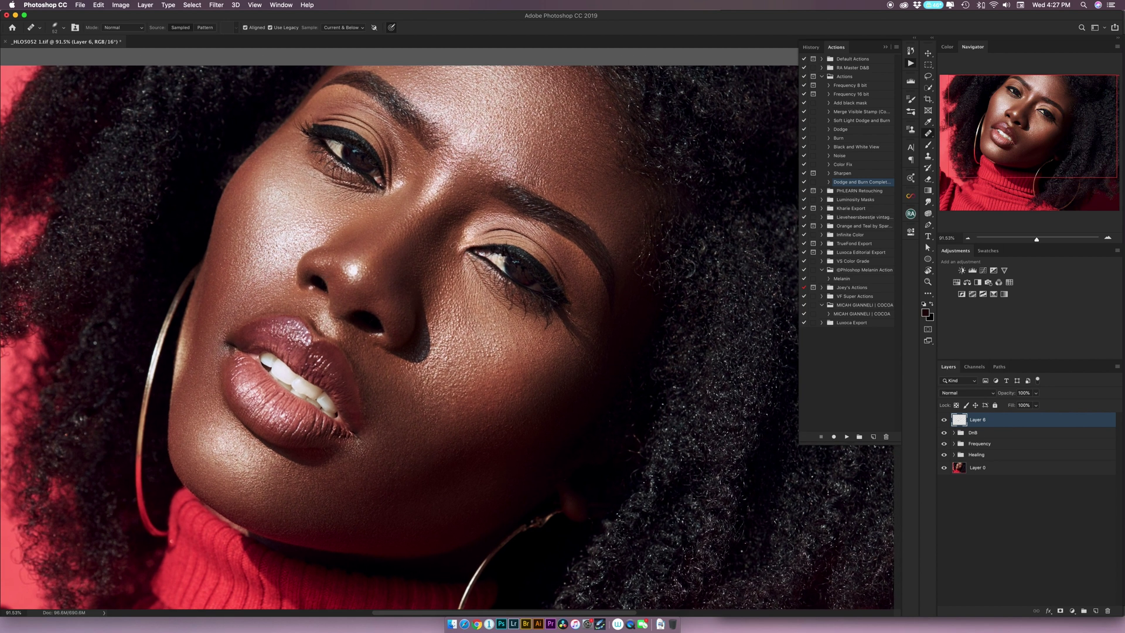
- Try to heal a spot at the corner of the mouth on the new layer
{"action": "left_click_drag", "start_coordinate": [484, 310], "coordinate": [489, 248]}
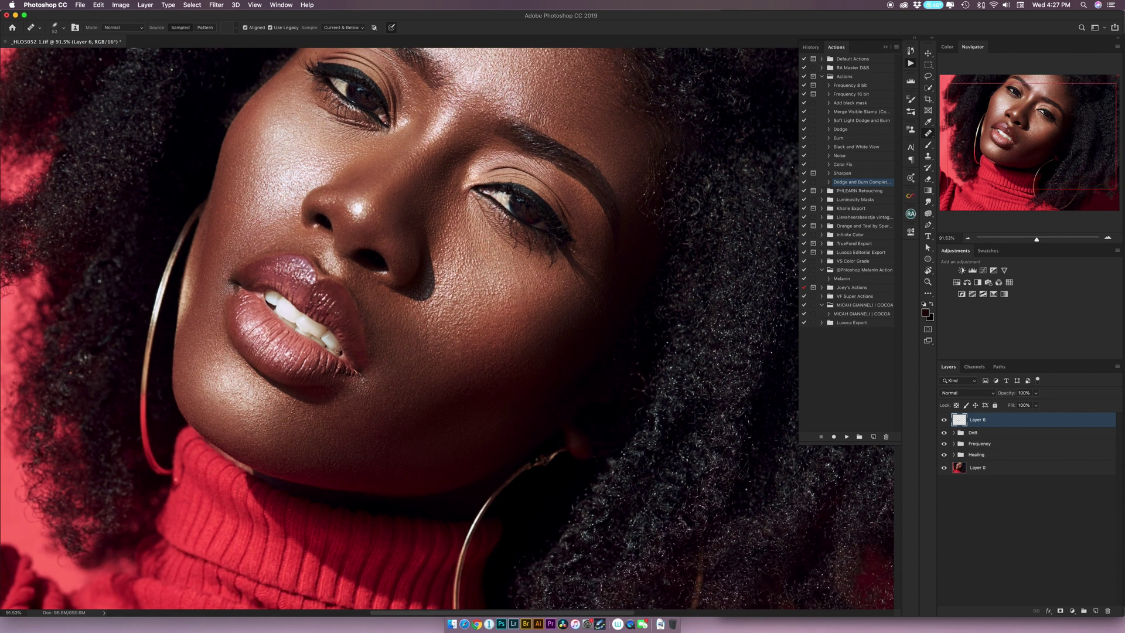
{"action": "left_click", "coordinate": [236, 300]}
{"action": "left_click", "coordinate": [237, 301]}
{"action": "key", "text": "super+z"}
- Lower the healing layer's opacity to about 66% and toggle its visibility to compare the result
{"action": "key", "text": "z"}
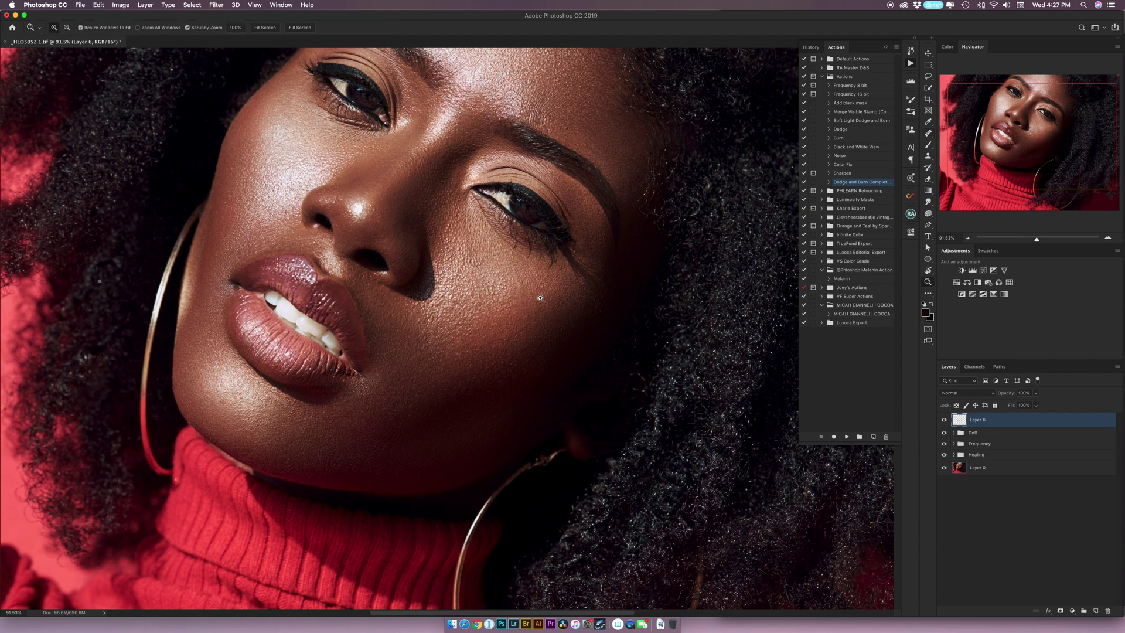
{"action": "left_click_drag", "start_coordinate": [535, 301], "coordinate": [511, 303]}
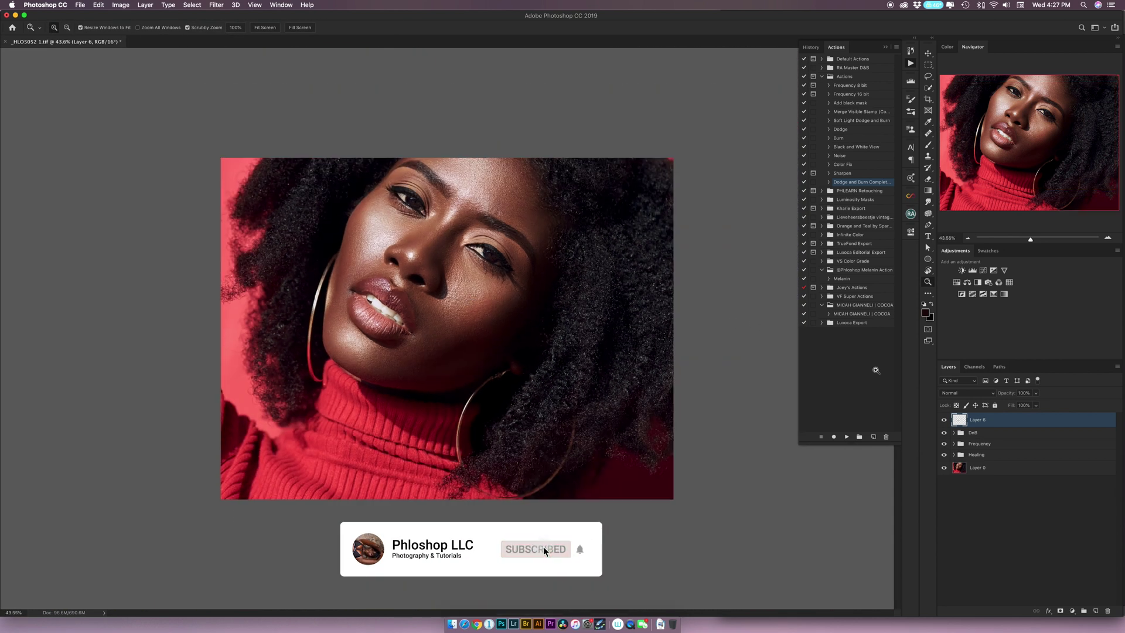
{"action": "left_click", "coordinate": [943, 419]}
{"action": "left_click", "coordinate": [944, 421]}
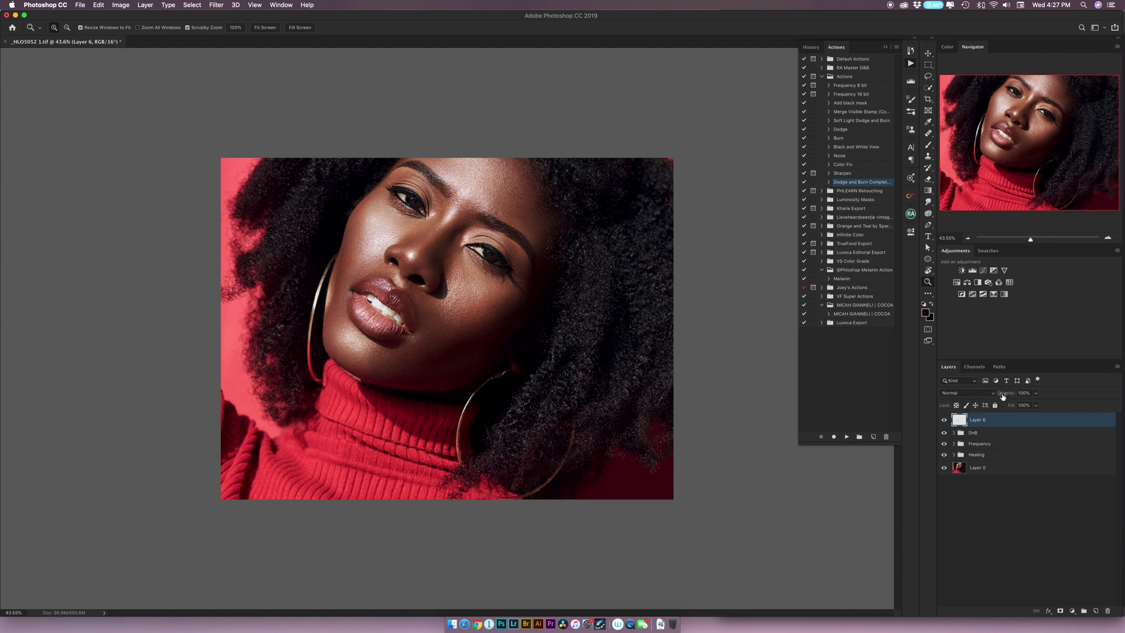
{"action": "mouse_move", "coordinate": [1005, 397]}
{"action": "left_mouse_down"}
{"action": "mouse_move", "coordinate": [989, 398]}
{"action": "mouse_move", "coordinate": [1003, 394]}
{"action": "left_mouse_up"}
{"action": "left_click", "coordinate": [944, 419]}
{"action": "left_click", "coordinate": [944, 421]}
{"action": "left_click", "coordinate": [945, 421]}
{"action": "left_click", "coordinate": [944, 420]}
- Run the Melanin action and lower the resulting group's opacity to 28%
{"action": "left_click", "coordinate": [847, 281]}
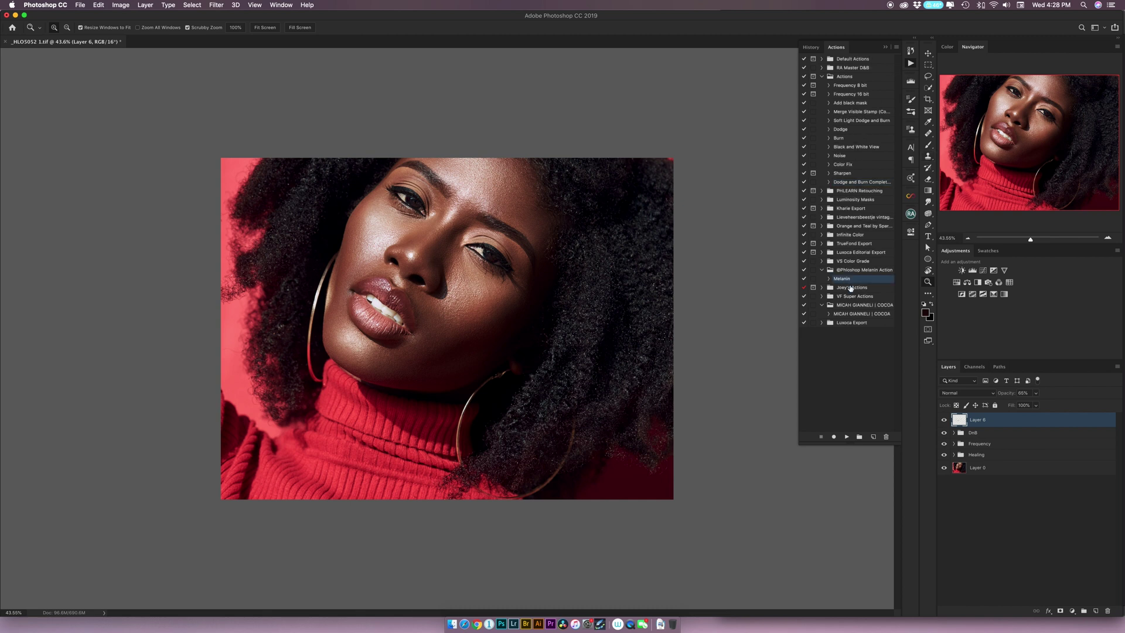
{"action": "left_click", "coordinate": [846, 437]}
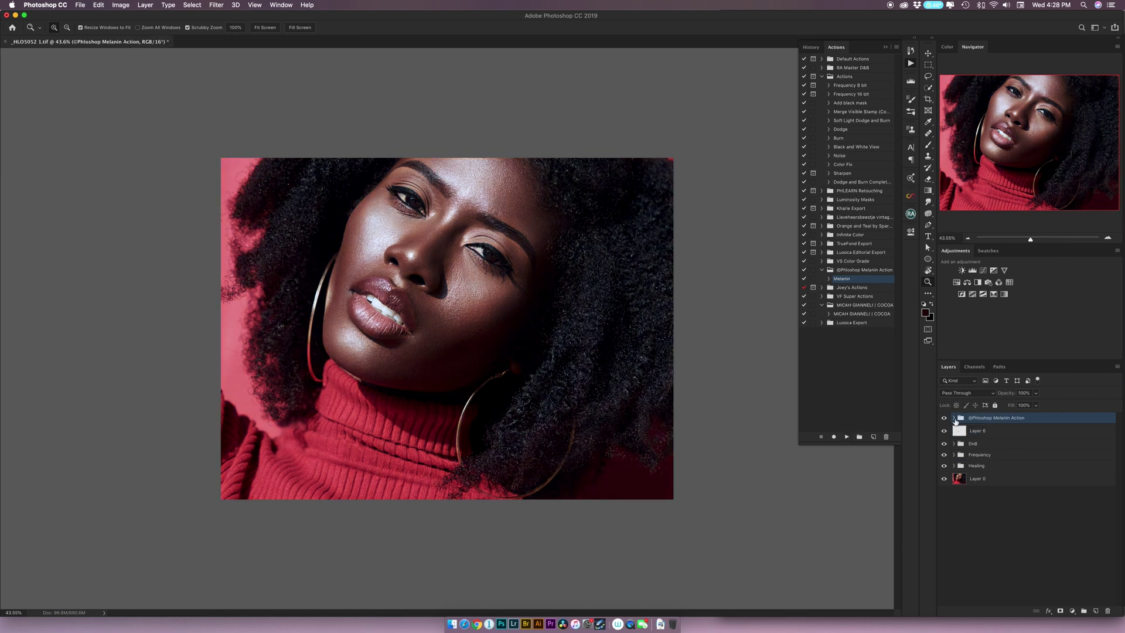
{"action": "left_click_drag", "start_coordinate": [1002, 397], "coordinate": [972, 398]}
{"action": "left_click", "coordinate": [944, 417]}
{"action": "mouse_move", "coordinate": [581, 258]}
{"action": "left_mouse_down"}
{"action": "mouse_move", "coordinate": [556, 260]}
{"action": "mouse_move", "coordinate": [566, 258]}
{"action": "left_mouse_up"}
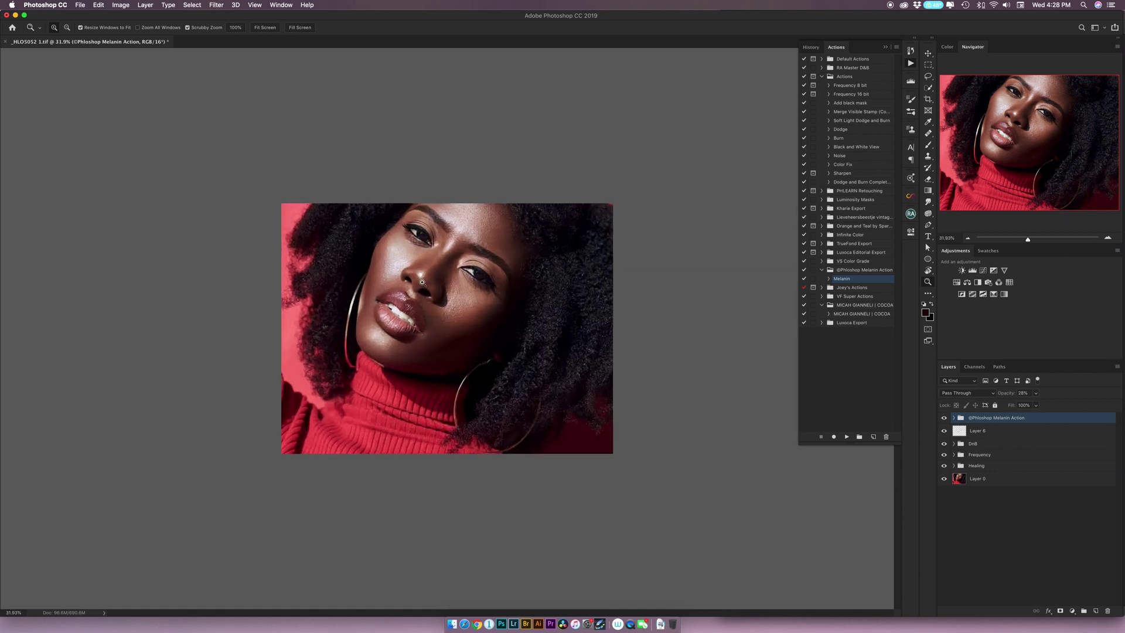
{"action": "left_click_drag", "start_coordinate": [450, 313], "coordinate": [465, 312]}
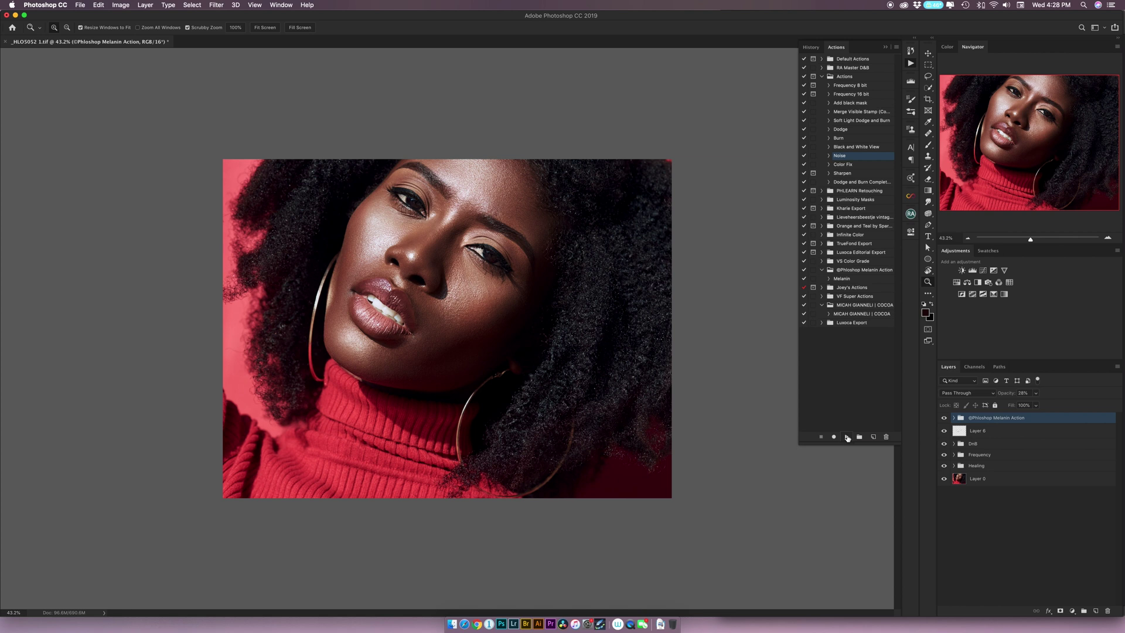
- Run the Noise action to add a noise layer and toggle its visibility to inspect the grain up close
{"action": "left_click", "coordinate": [846, 438]}
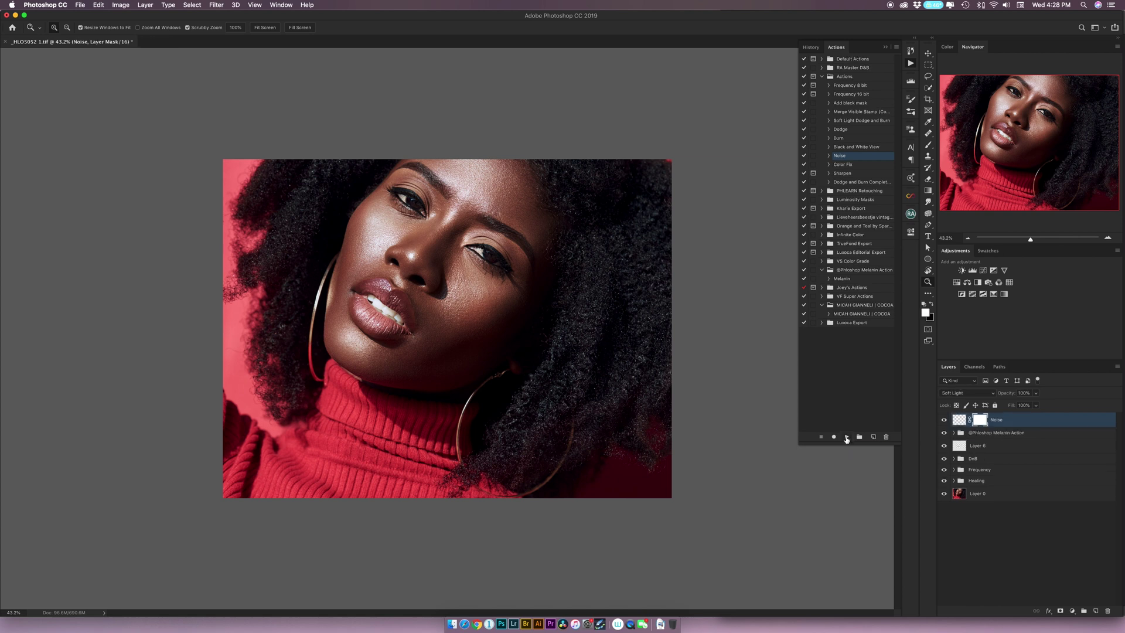
{"action": "left_click", "coordinate": [520, 280]}
{"action": "left_click_drag", "start_coordinate": [521, 280], "coordinate": [416, 281]}
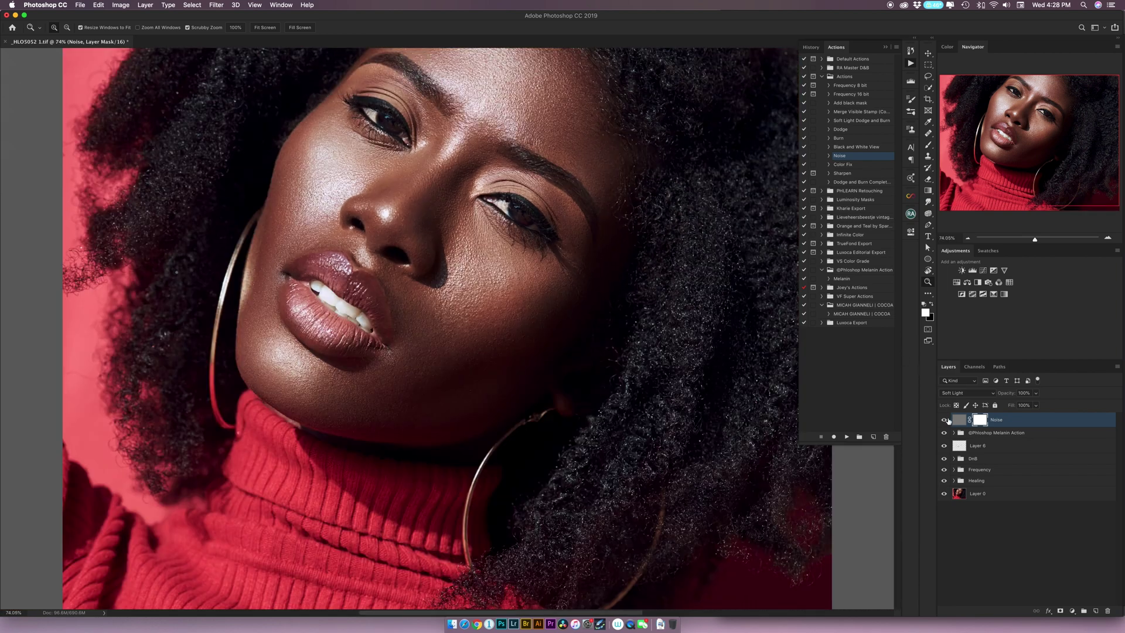
{"action": "left_click", "coordinate": [943, 420]}
{"action": "left_click", "coordinate": [944, 420]}
{"action": "mouse_move", "coordinate": [457, 371]}
{"action": "left_mouse_down"}
{"action": "mouse_move", "coordinate": [475, 369]}
{"action": "mouse_move", "coordinate": [416, 377]}
{"action": "mouse_move", "coordinate": [451, 380]}
{"action": "left_mouse_up"}
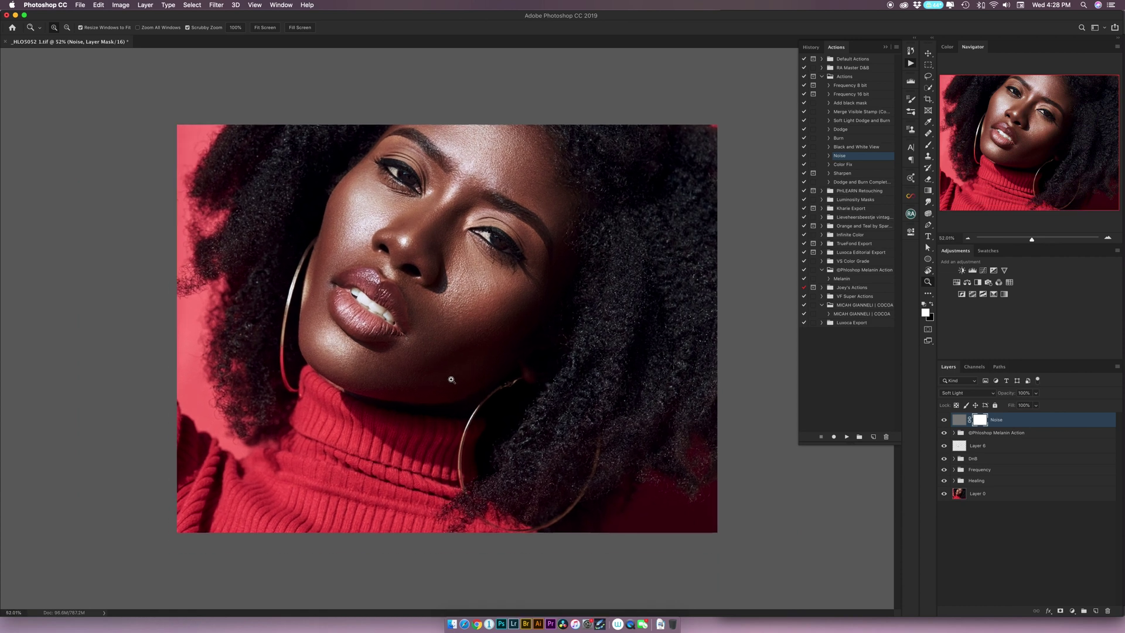
- Group every layer above Layer 0 as Retouch and toggle the group's visibility to compare before and after
{"action": "left_click", "coordinate": [994, 482], "text": "shift"}
{"action": "key", "text": "super+g"}
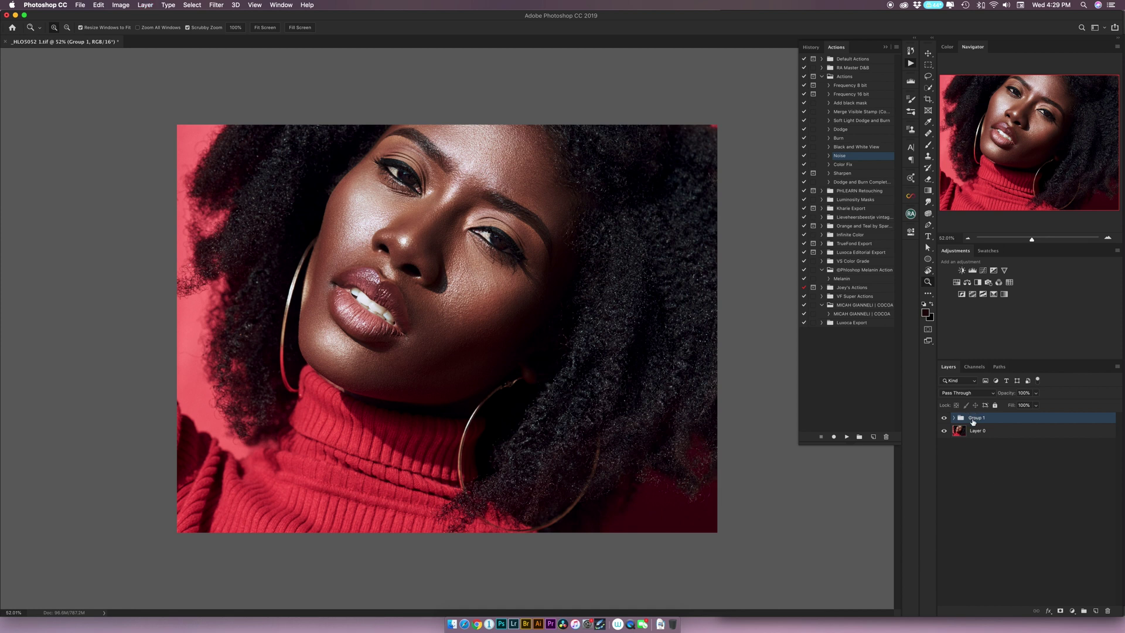
{"action": "double_click", "coordinate": [976, 418]}
{"action": "type", "text": "Retouch"}
{"action": "key", "text": "Return"}
{"action": "left_click", "coordinate": [944, 418]}
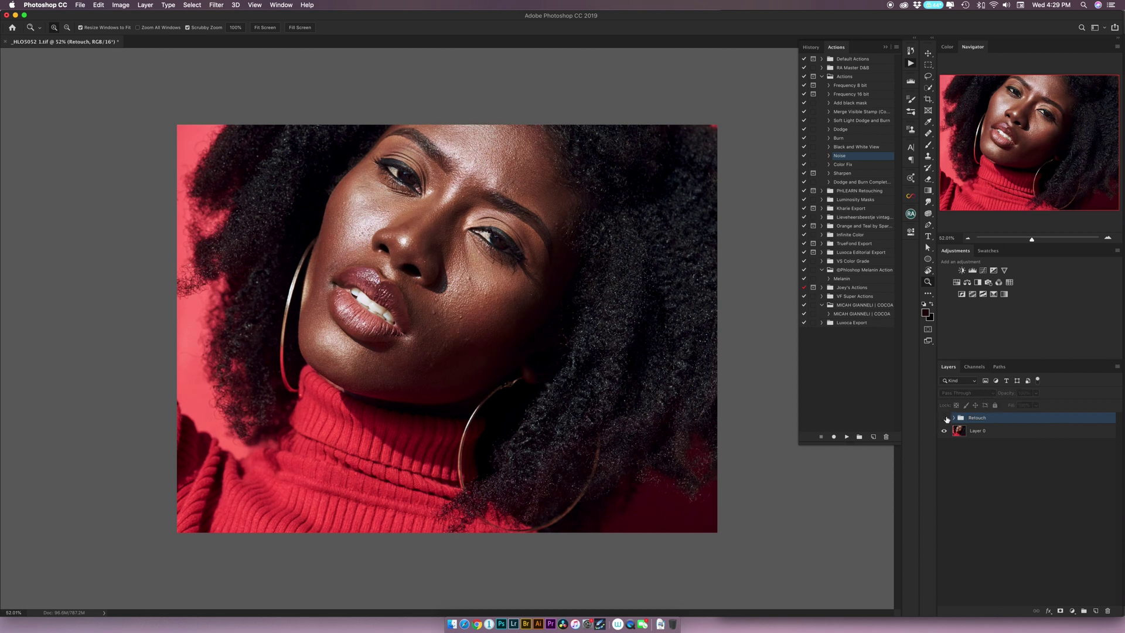
{"action": "left_click", "coordinate": [944, 419]}
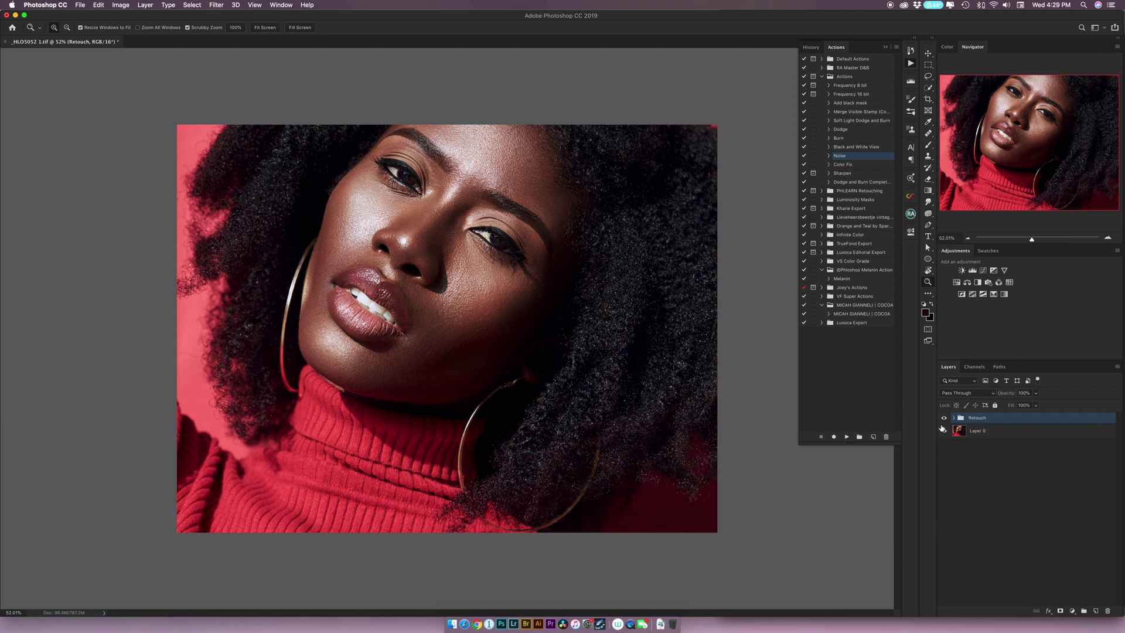